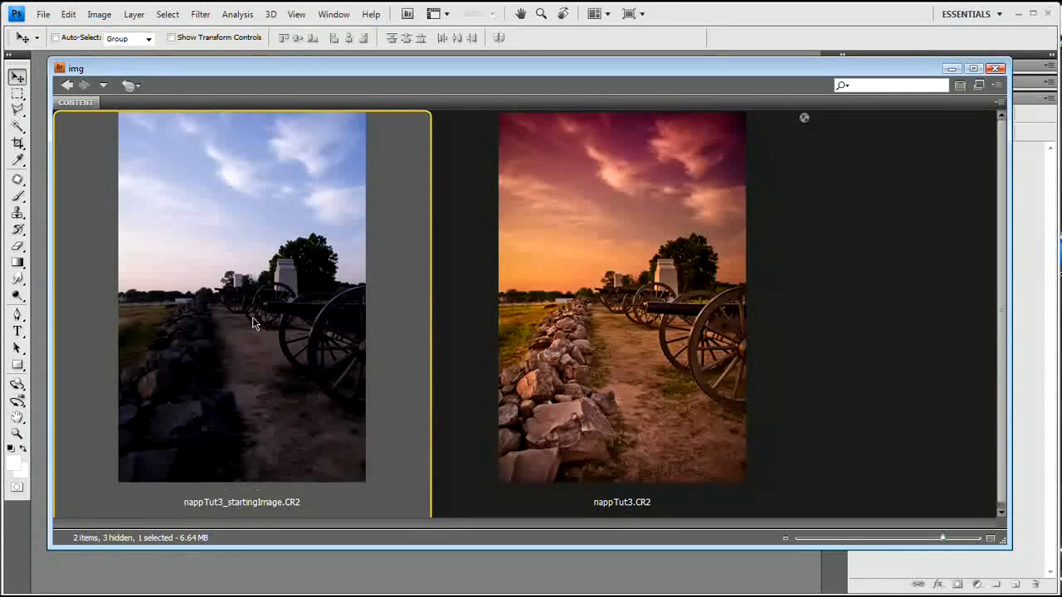
# Step: Select the finished nappTut3.CR2 for comparison, and open nappTut3_startingImage.CR2 in Camera Raw
pyautogui.click(597, 248)
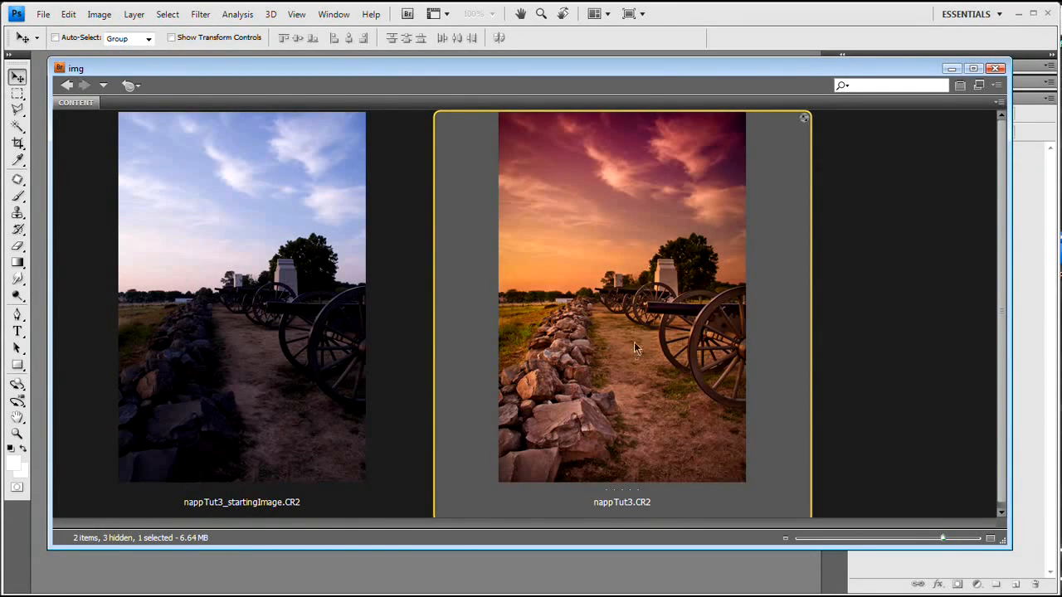
pyautogui.click(326, 261)
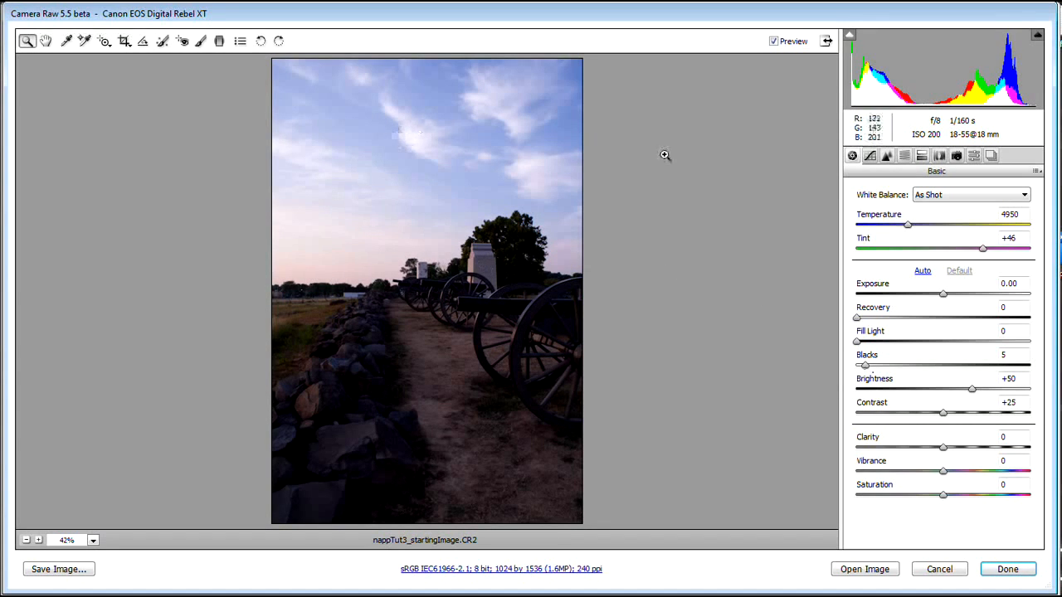
# Step: Adjust the image's basic tones to Fill Light 57, Contrast +67 and Clarity -13
pyautogui.click(951, 341)
pyautogui.moveTo(957, 341); pyautogui.dragTo(955, 340)
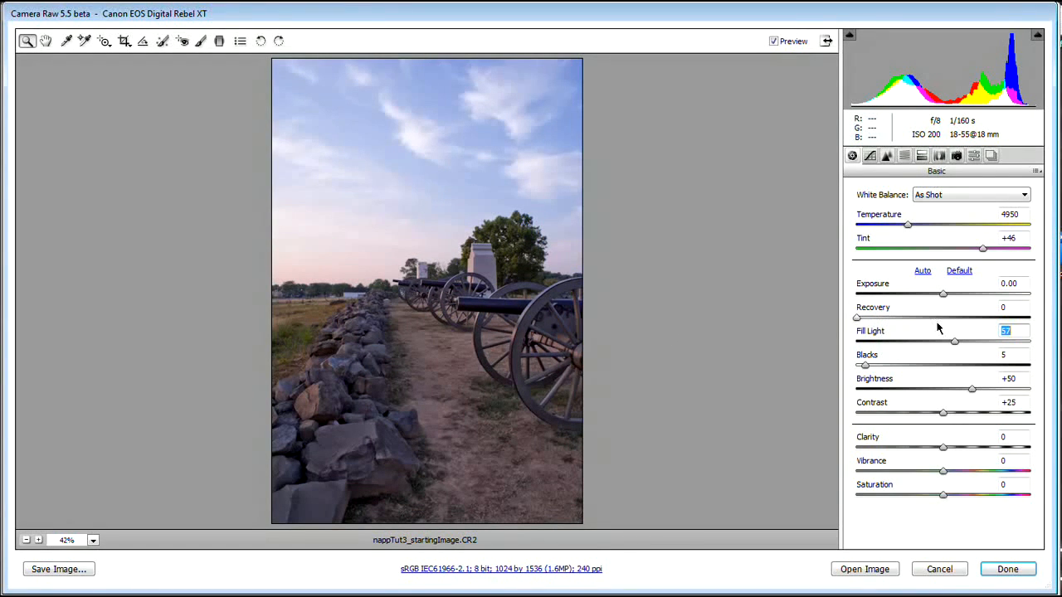
pyautogui.hotkey('shift', 'Tab')
pyautogui.click(989, 413)
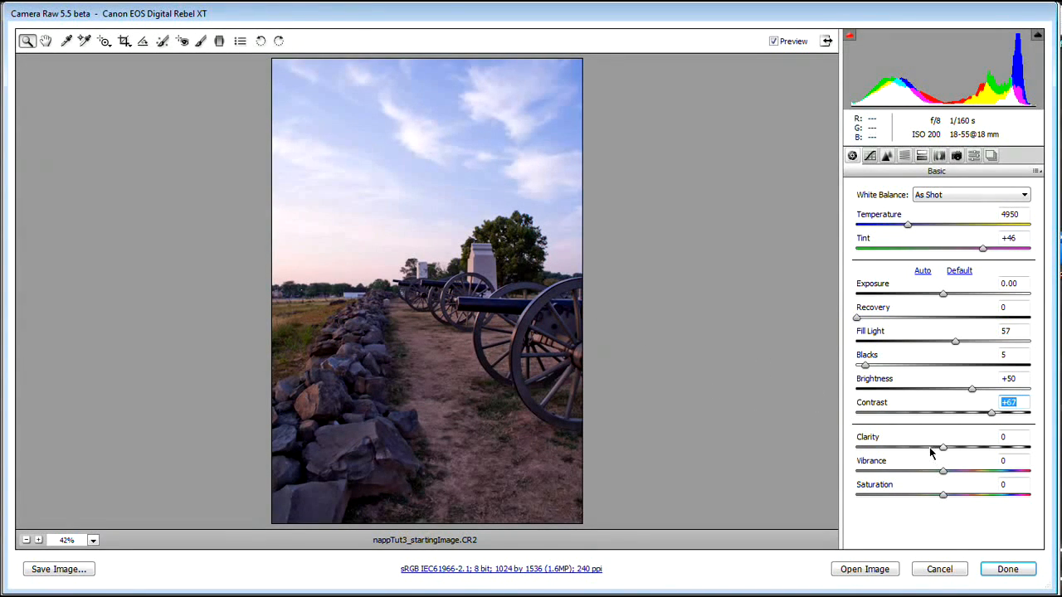
pyautogui.moveTo(943, 450); pyautogui.dragTo(1049, 444)
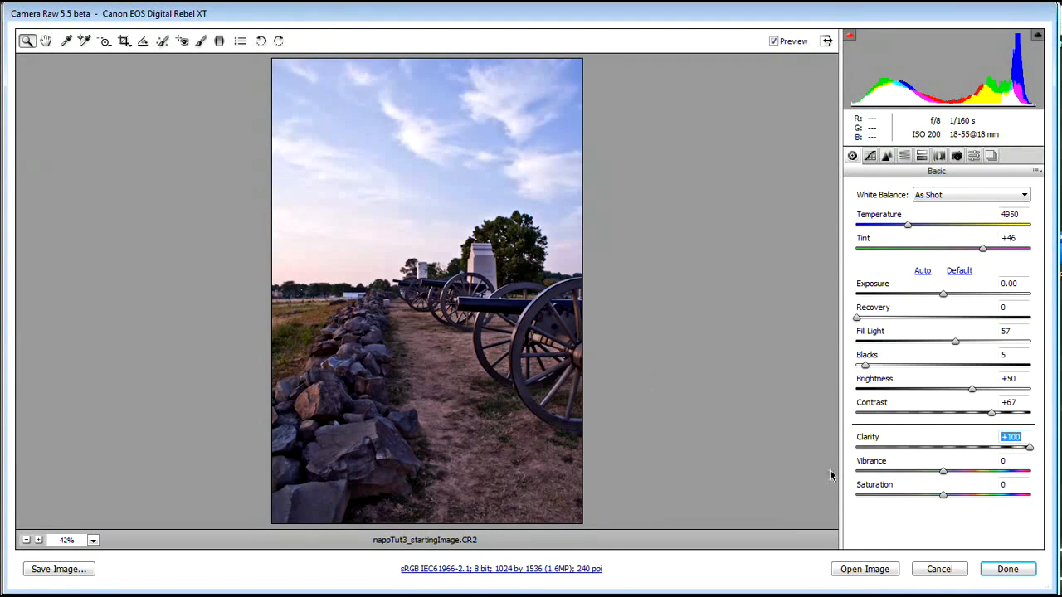
pyautogui.moveTo(1029, 453); pyautogui.dragTo(931, 450)
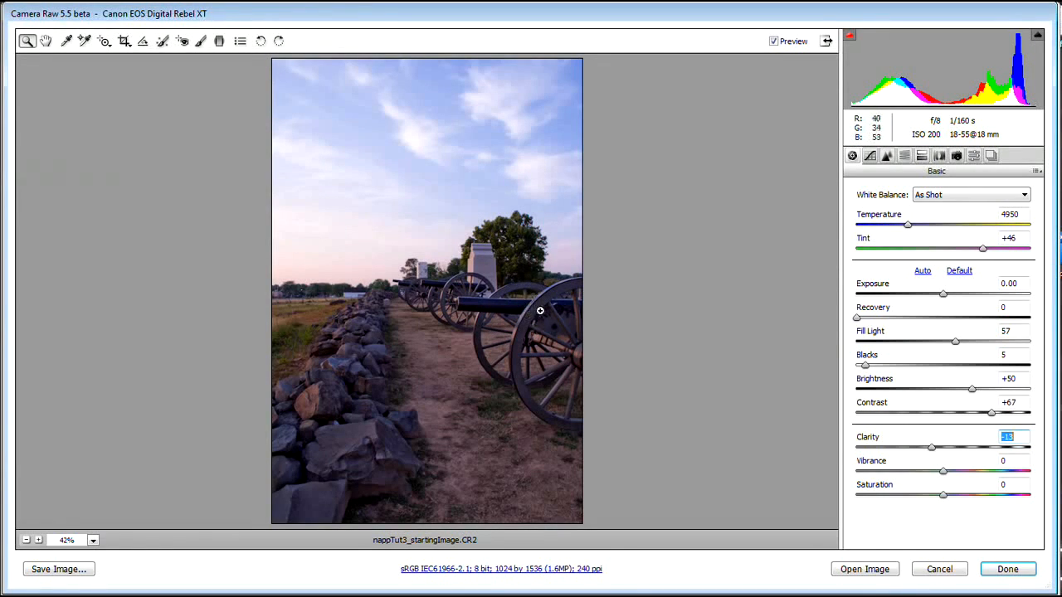
# Step: Try the Daylight, Cloudy and Shade white balance presets on the image
pyautogui.click(955, 198)
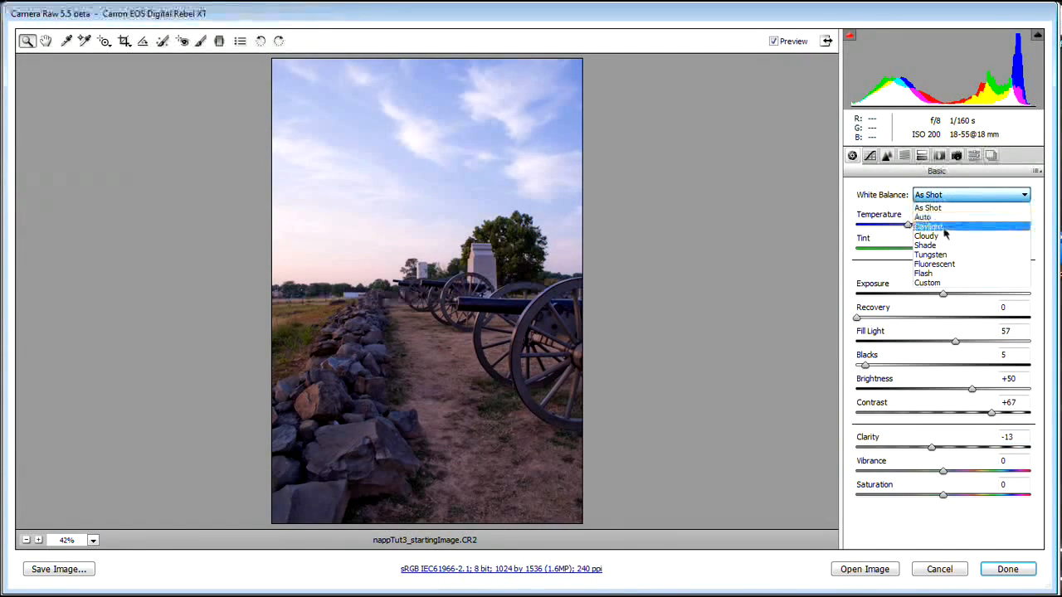
pyautogui.click(946, 228)
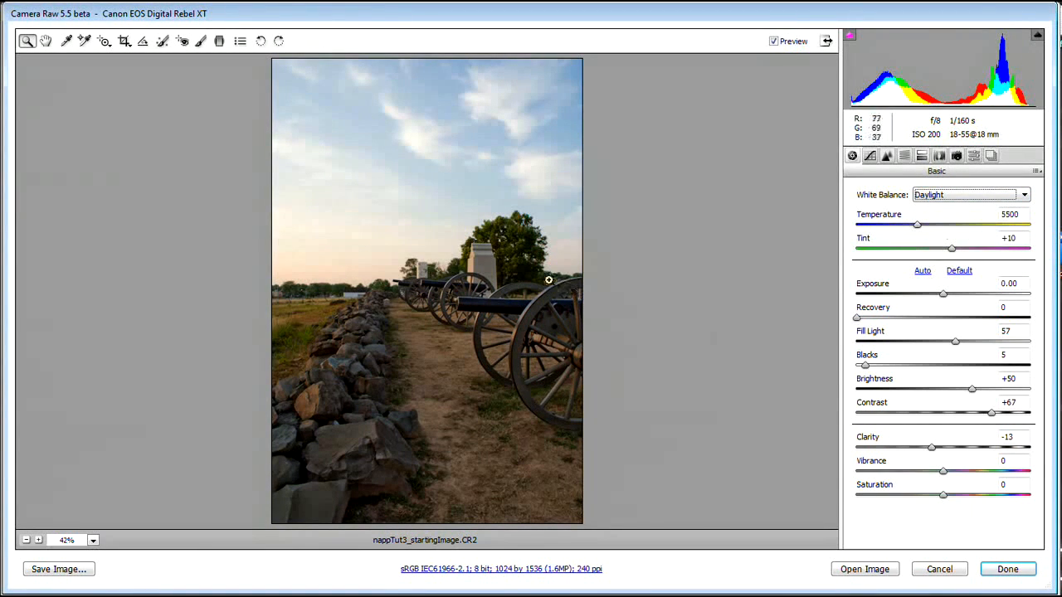
pyautogui.click(964, 195)
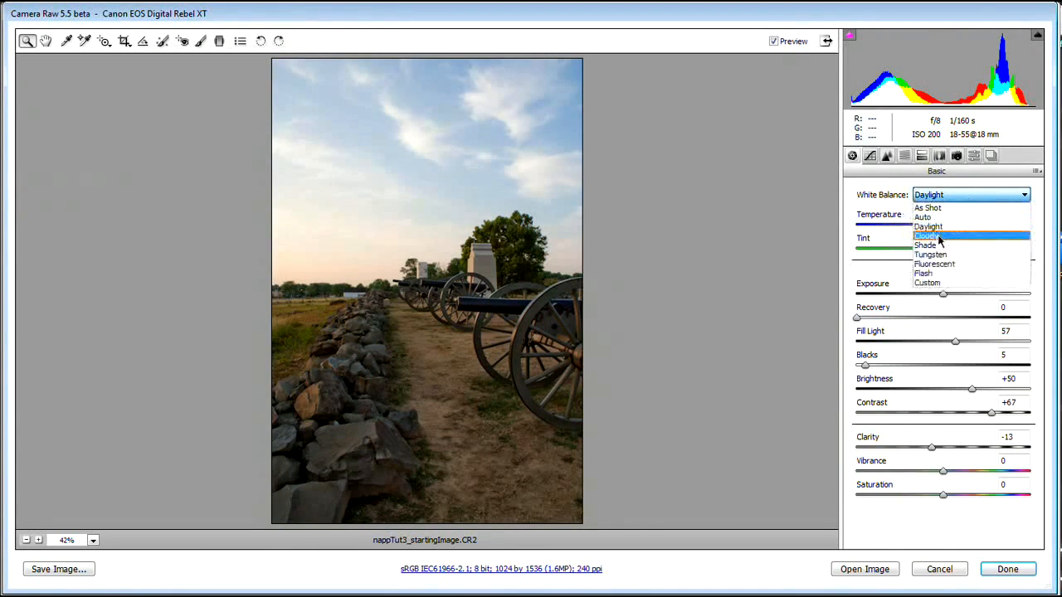
pyautogui.click(940, 238)
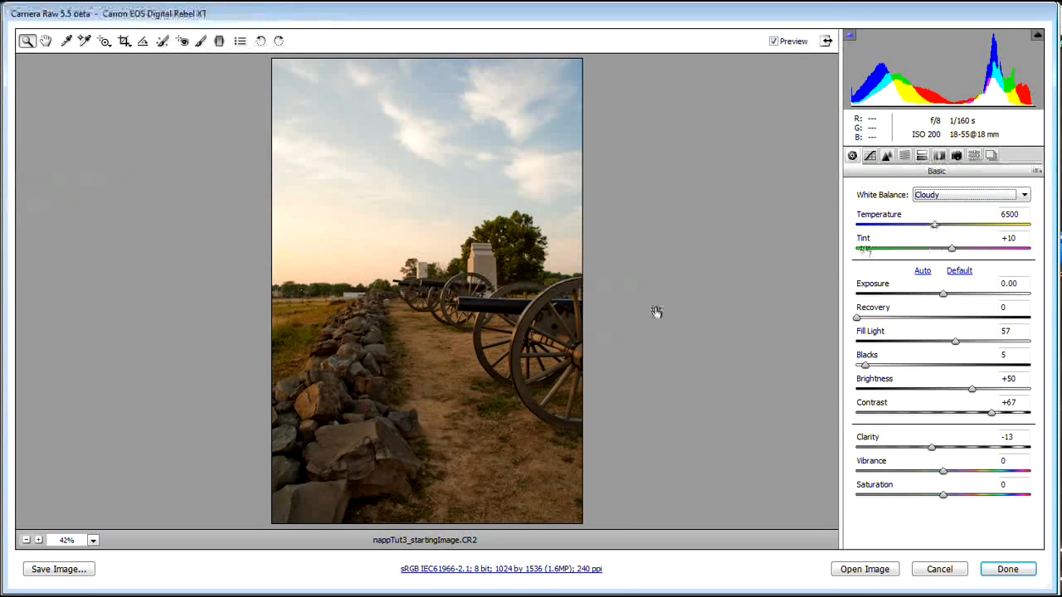
pyautogui.click(982, 197)
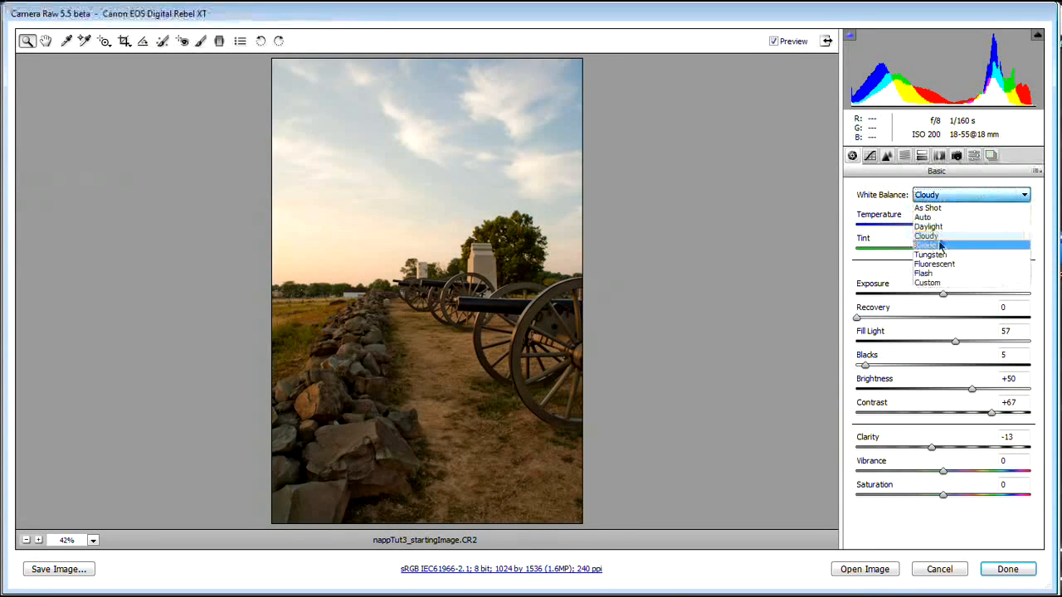
pyautogui.click(926, 245)
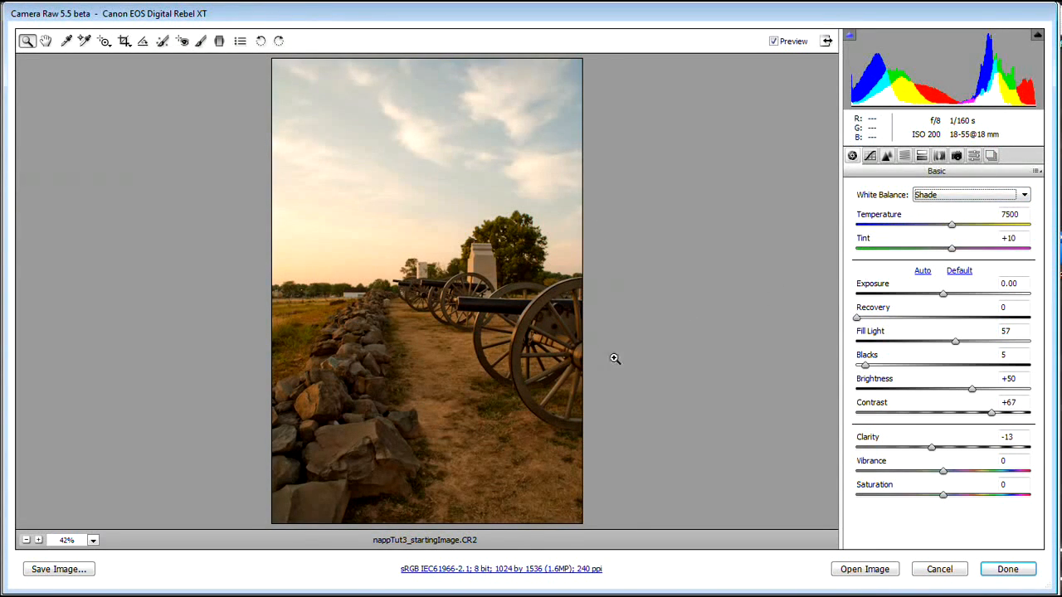
# Step: Apply the Cloudy white balance and fine-tune it to Temperature 7200 and Tint +35
pyautogui.click(930, 196)
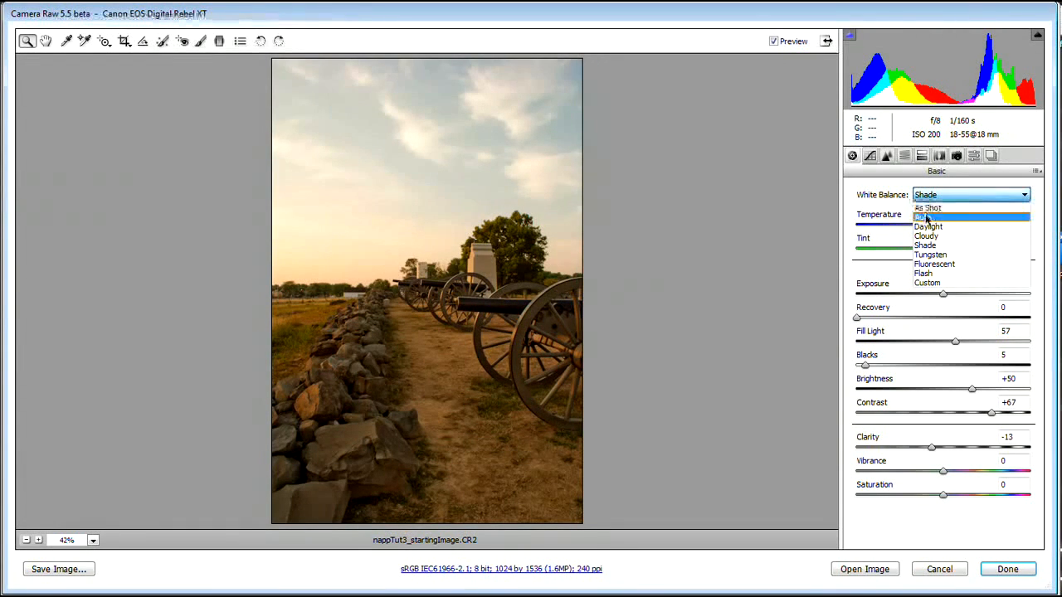
pyautogui.click(931, 237)
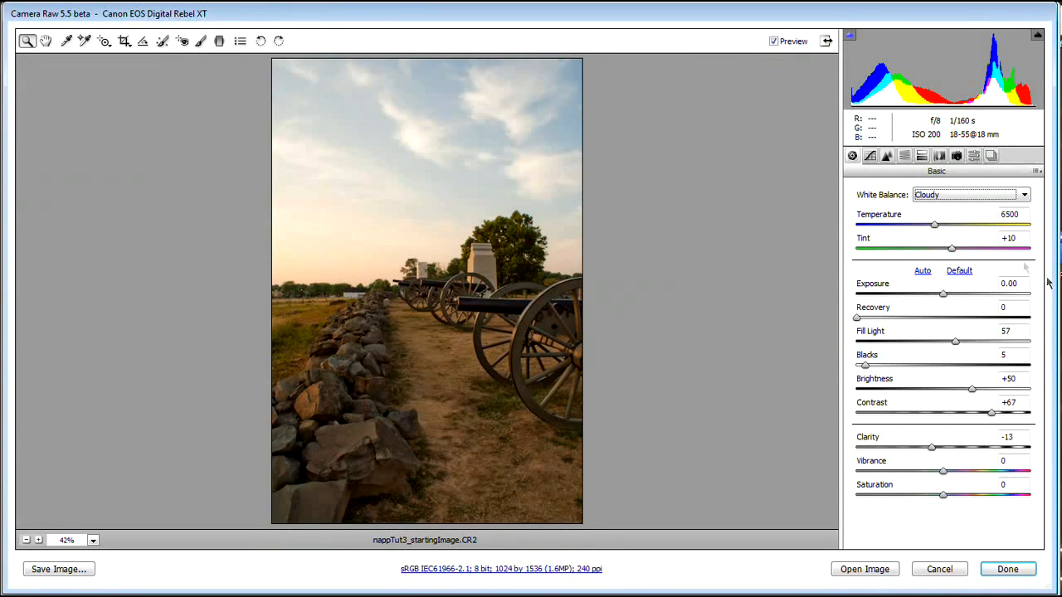
pyautogui.moveTo(952, 251); pyautogui.dragTo(968, 251)
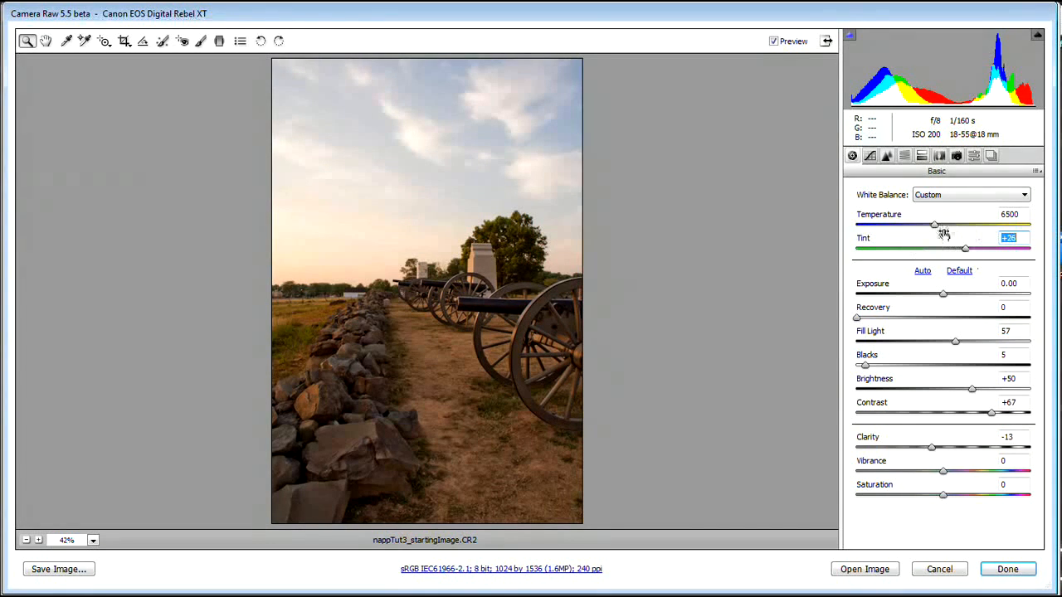
pyautogui.click(941, 230)
pyautogui.moveTo(941, 230); pyautogui.dragTo(975, 252)
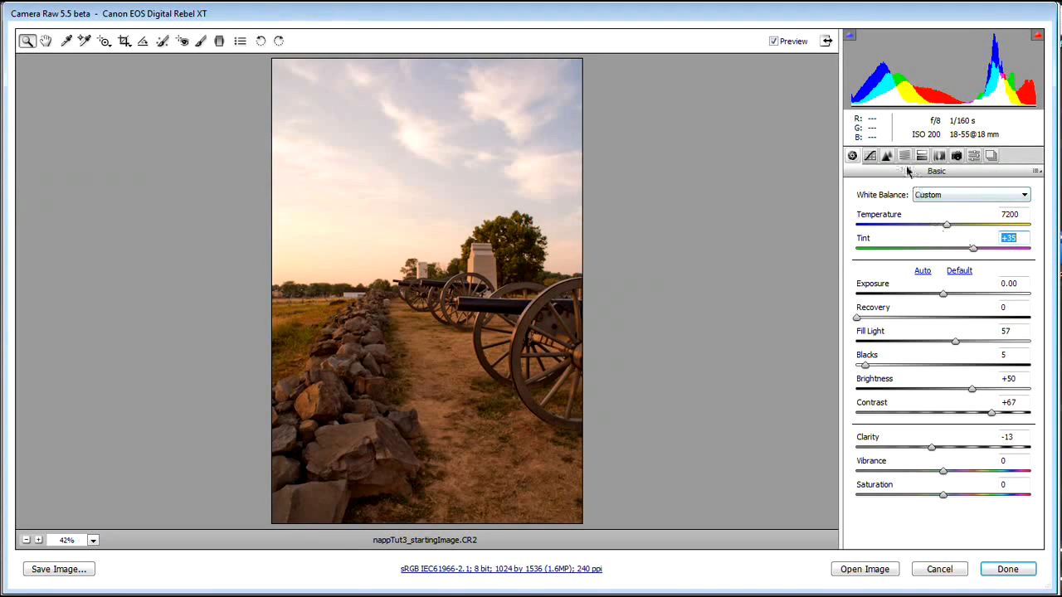
# Step: Configure an Adjustment Brush effect with Exposure -0.30, Brightness 0, Contrast +14 and Clarity +30
pyautogui.click(201, 41)
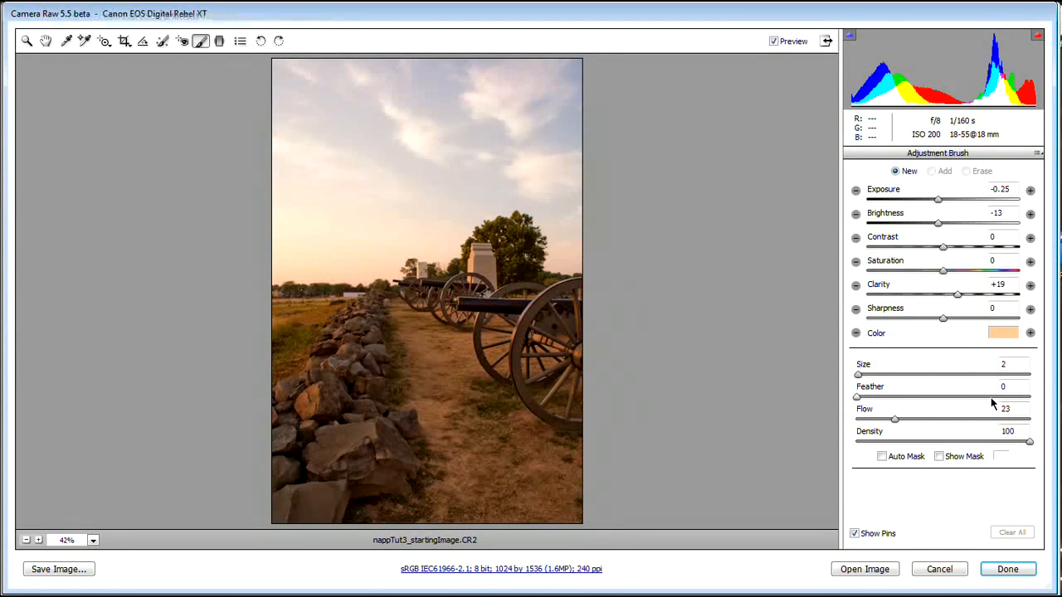
pyautogui.moveTo(937, 205); pyautogui.dragTo(940, 218)
pyautogui.doubleClick(940, 225)
pyautogui.moveTo(961, 297); pyautogui.dragTo(971, 296)
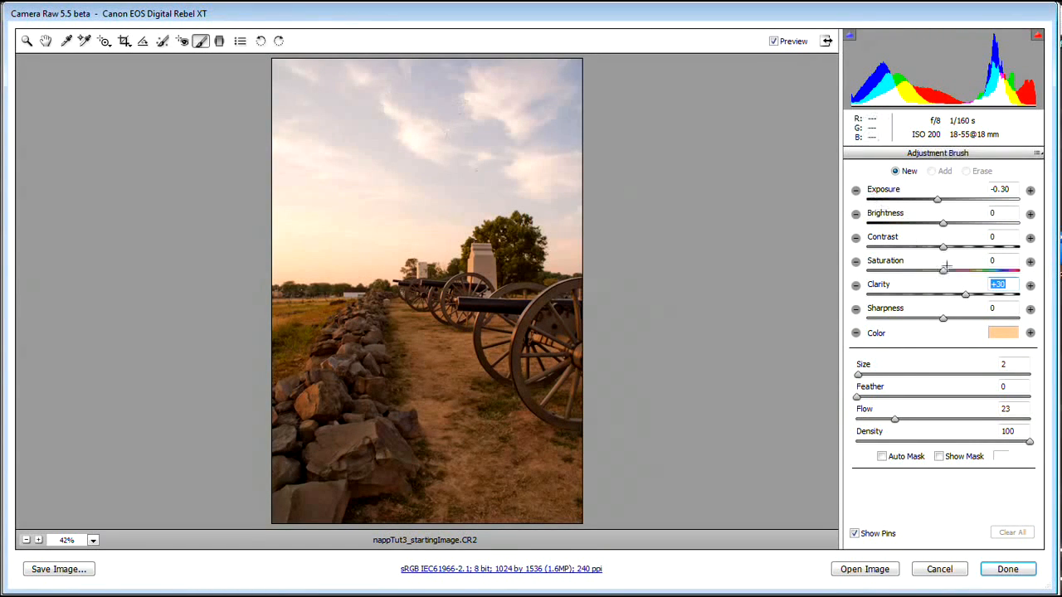
pyautogui.moveTo(946, 252); pyautogui.dragTo(958, 258)
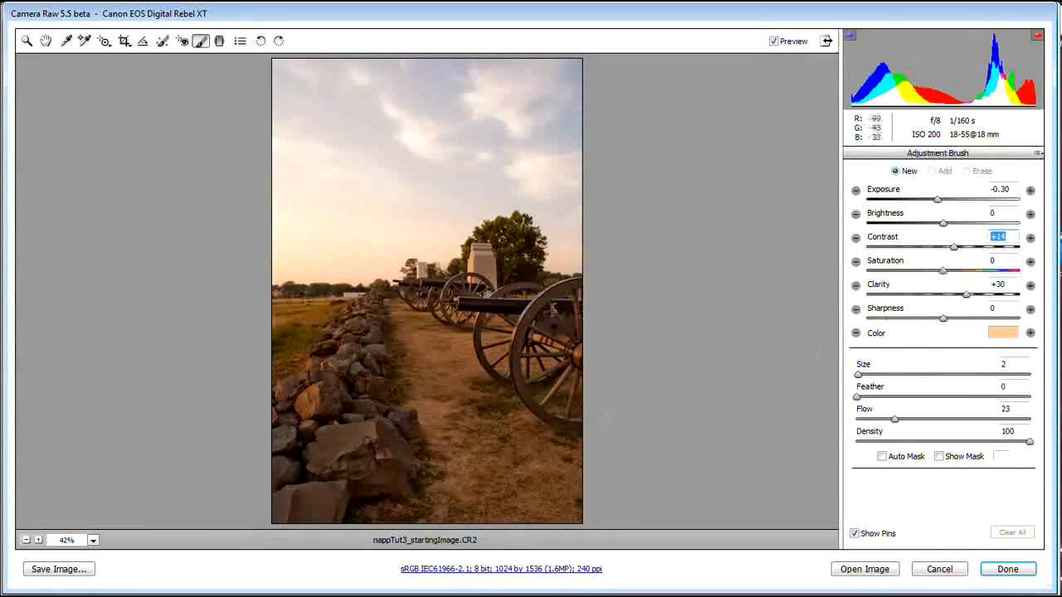
# Step: Set the brush to size 12 and feather 53, and paint the adjustment across the upper sky
pyautogui.moveTo(867, 375)
pyautogui.mouseDown()
pyautogui.moveTo(859, 396)
pyautogui.moveTo(872, 399)
pyautogui.mouseUp()
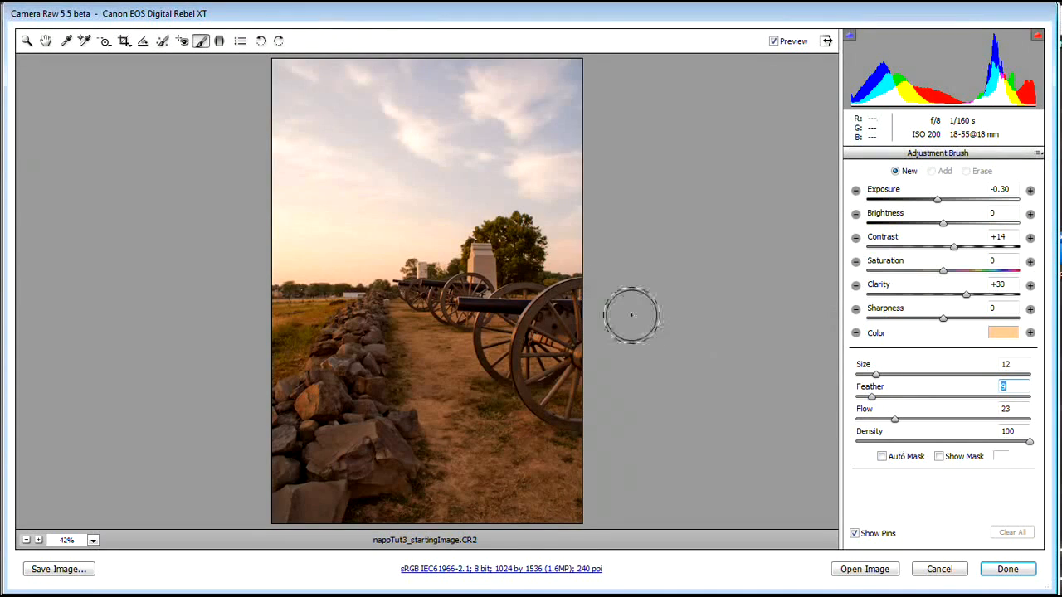
pyautogui.moveTo(871, 397); pyautogui.dragTo(949, 397)
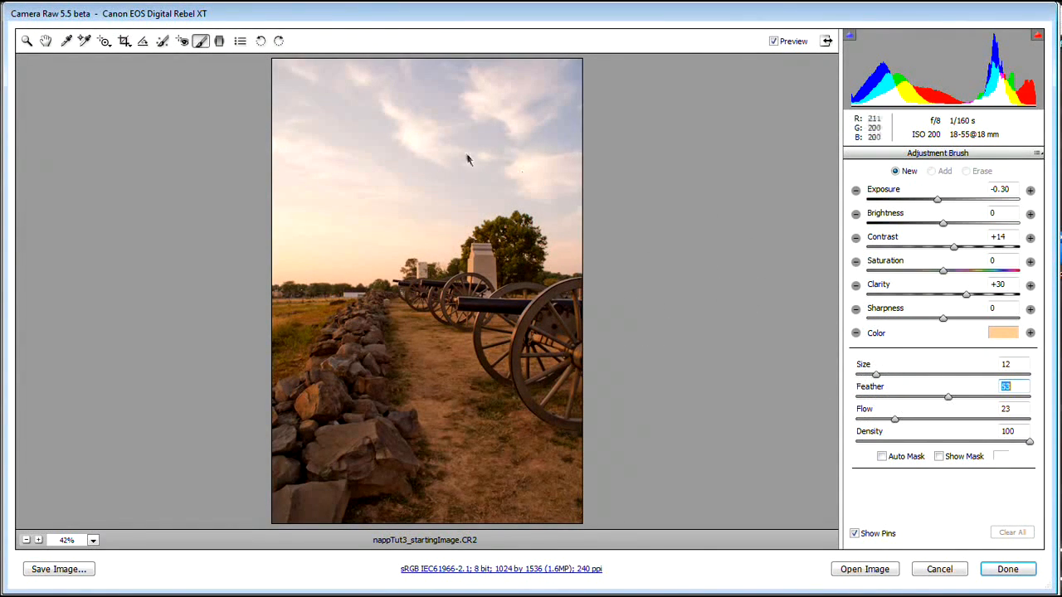
pyautogui.moveTo(273, 94); pyautogui.dragTo(315, 71)
pyautogui.moveTo(373, 73)
pyautogui.mouseDown()
pyautogui.moveTo(438, 67)
pyautogui.moveTo(418, 79)
pyautogui.moveTo(449, 79)
pyautogui.moveTo(506, 112)
pyautogui.moveTo(601, 111)
pyautogui.mouseUp()
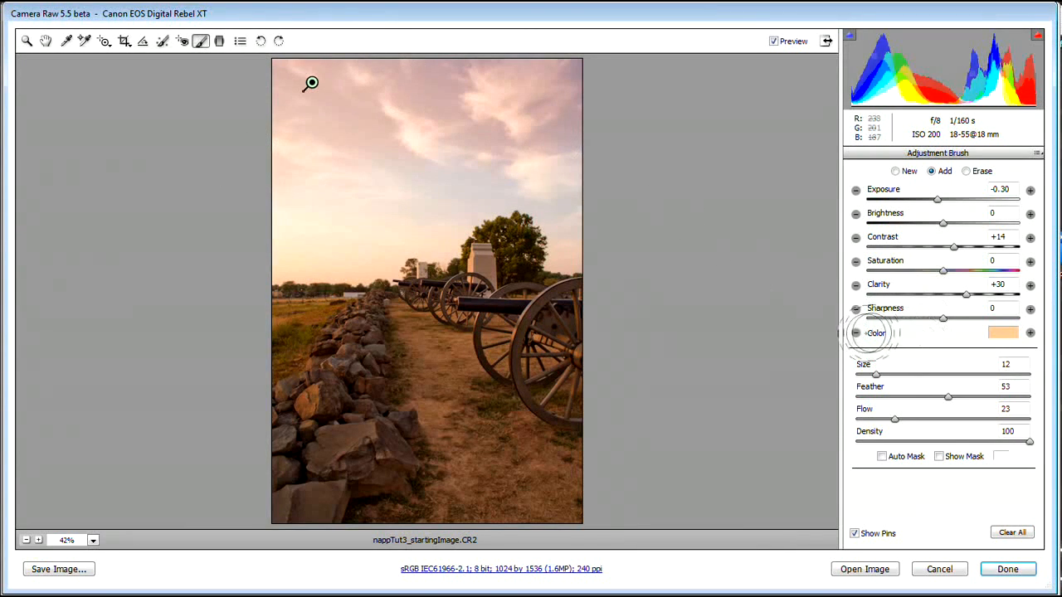
# Step: Change the sky adjustment's color to a stronger orange with hue about 28 and saturation about 58
pyautogui.click(1002, 333)
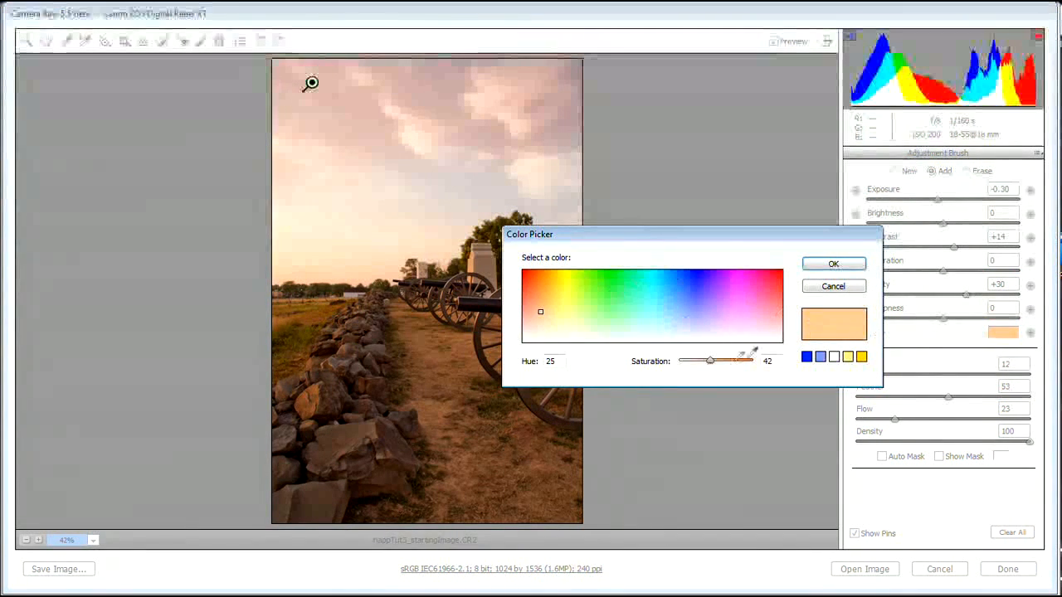
pyautogui.click(543, 300)
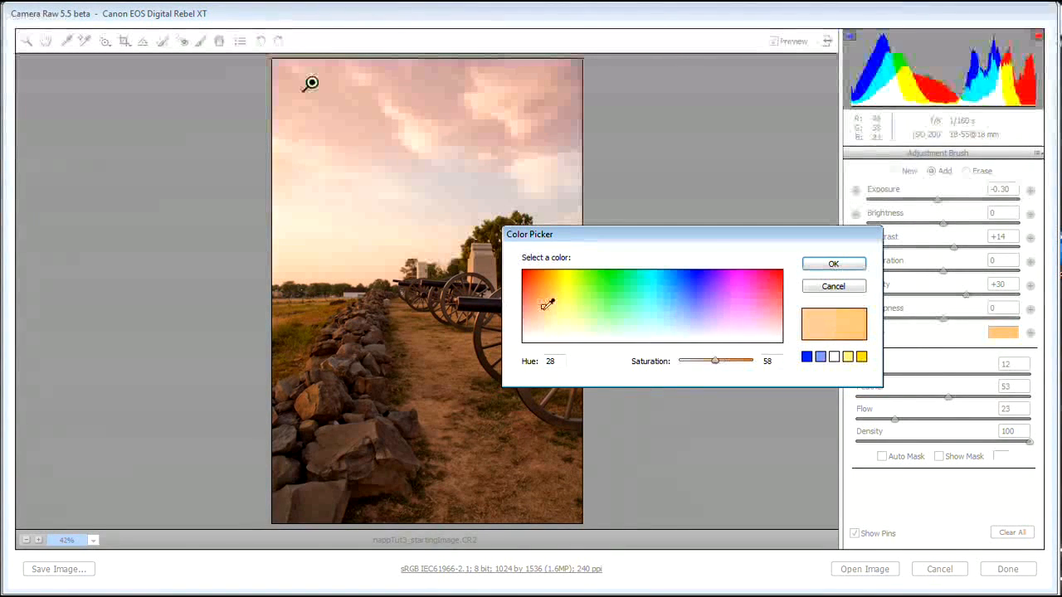
pyautogui.click(831, 264)
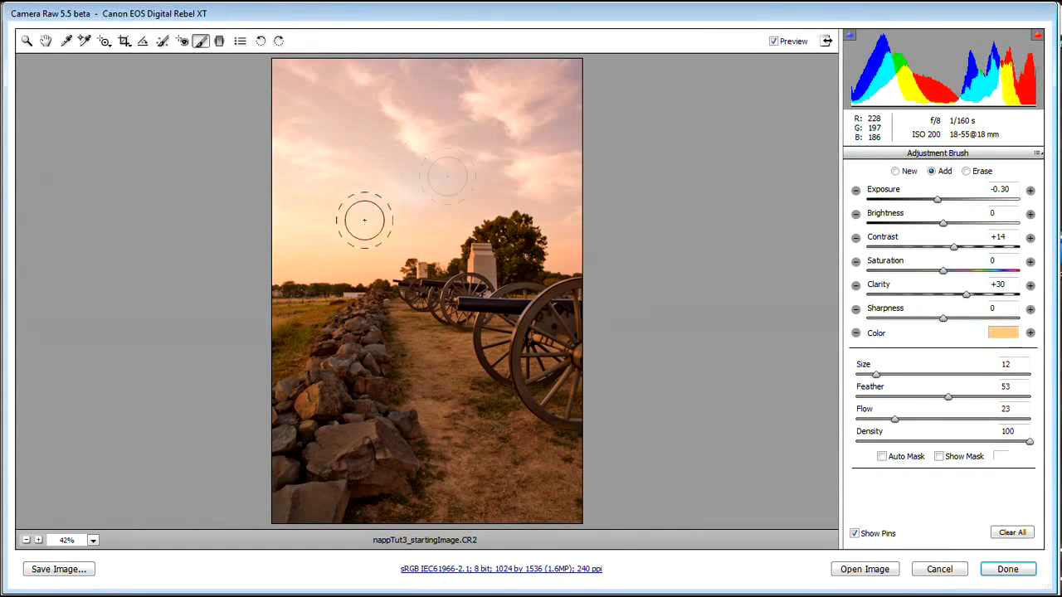
# Step: Paint the adjustment over the rest of the sky and set its Brightness to -13
pyautogui.moveTo(522, 193)
pyautogui.mouseDown()
pyautogui.moveTo(651, 212)
pyautogui.moveTo(935, 205)
pyautogui.moveTo(940, 221)
pyautogui.mouseUp()
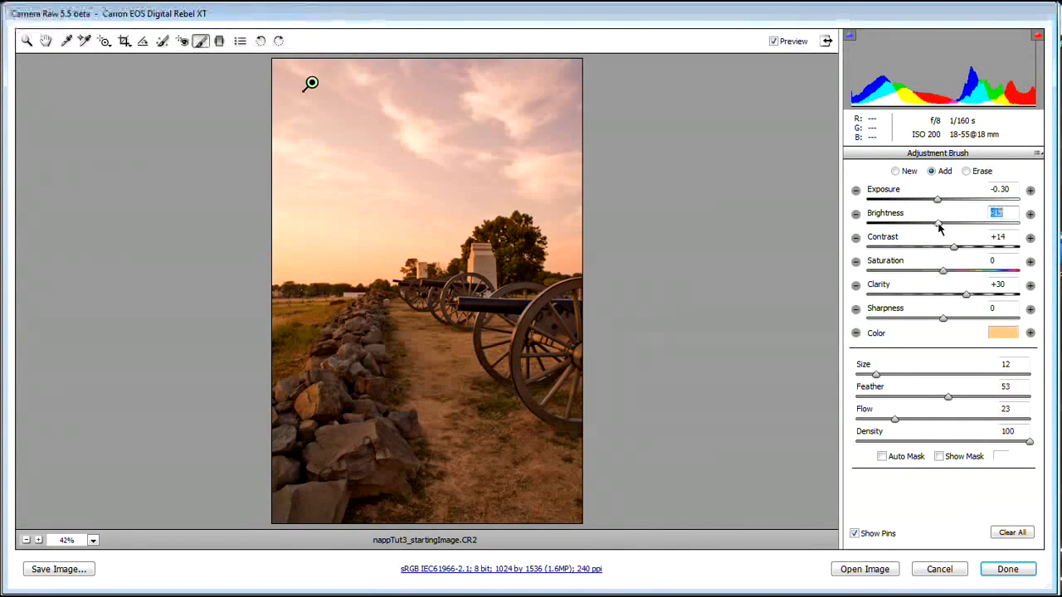
pyautogui.moveTo(939, 223); pyautogui.dragTo(940, 223)
pyautogui.moveTo(561, 217)
pyautogui.mouseDown()
pyautogui.moveTo(562, 252)
pyautogui.moveTo(577, 235)
pyautogui.moveTo(545, 200)
pyautogui.moveTo(487, 193)
pyautogui.mouseUp()
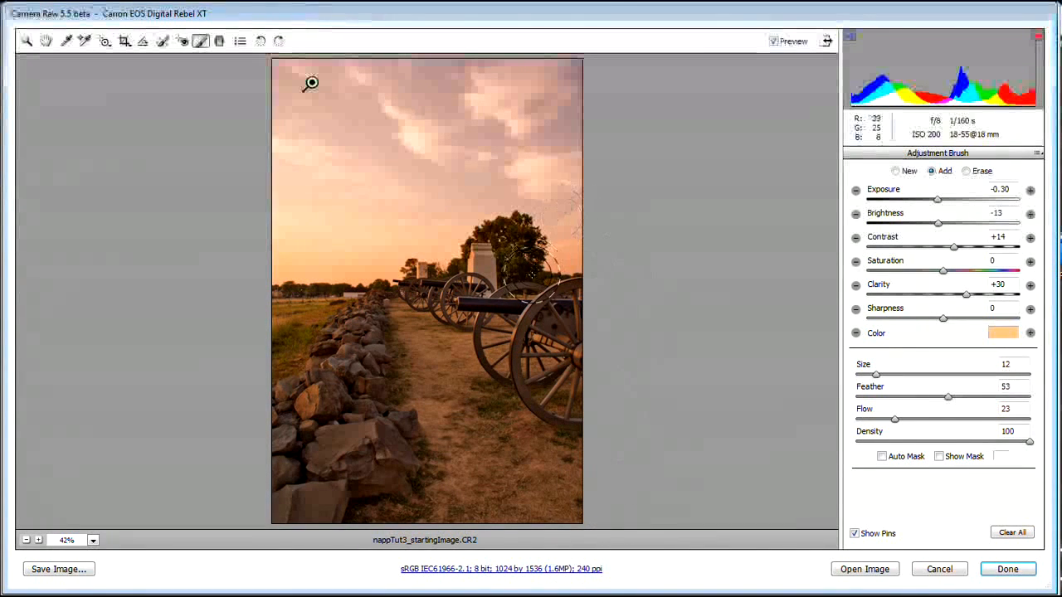
# Step: Start a new brush adjustment and remove its color tint by setting the color saturation to 0
pyautogui.click(895, 172)
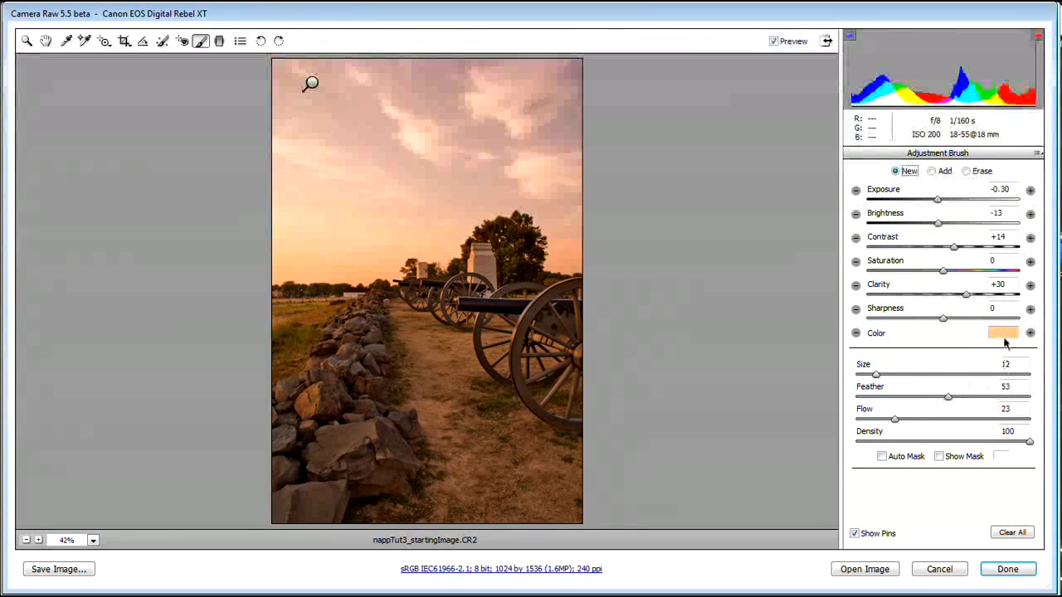
pyautogui.click(1003, 335)
pyautogui.moveTo(719, 361); pyautogui.dragTo(680, 361)
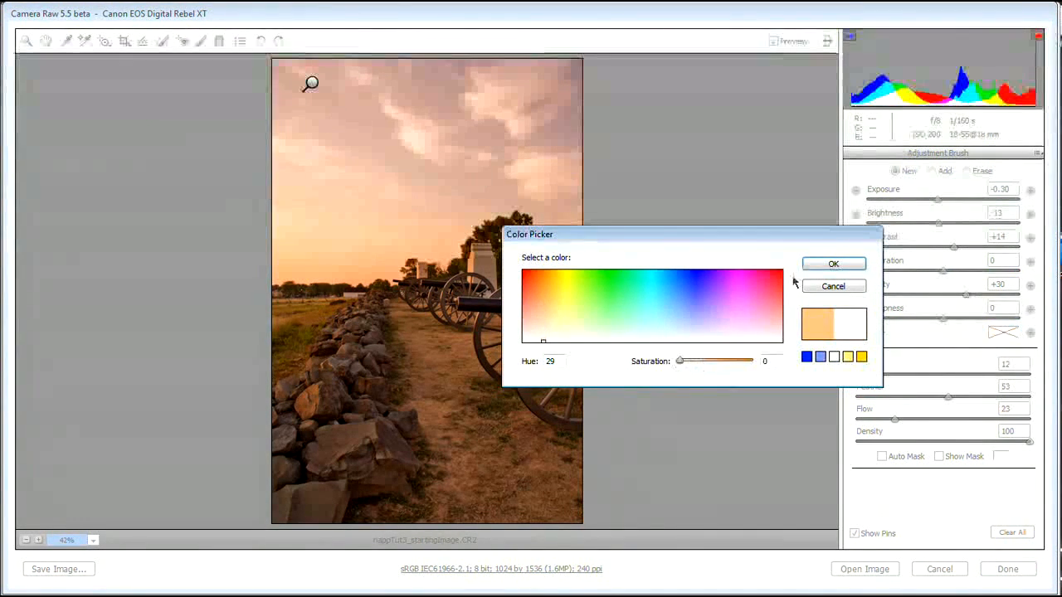
pyautogui.click(834, 263)
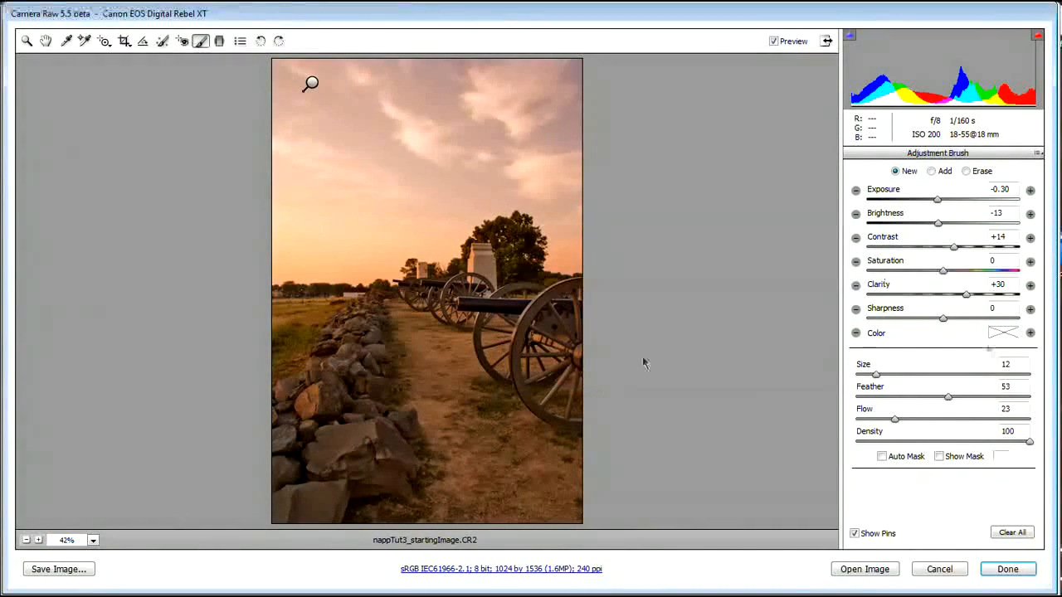
# Step: Set the brush to Exposure 0, Brightness +13, Contrast +15 and Clarity +51, and paint over the stone wall and path
pyautogui.moveTo(967, 298); pyautogui.dragTo(963, 299)
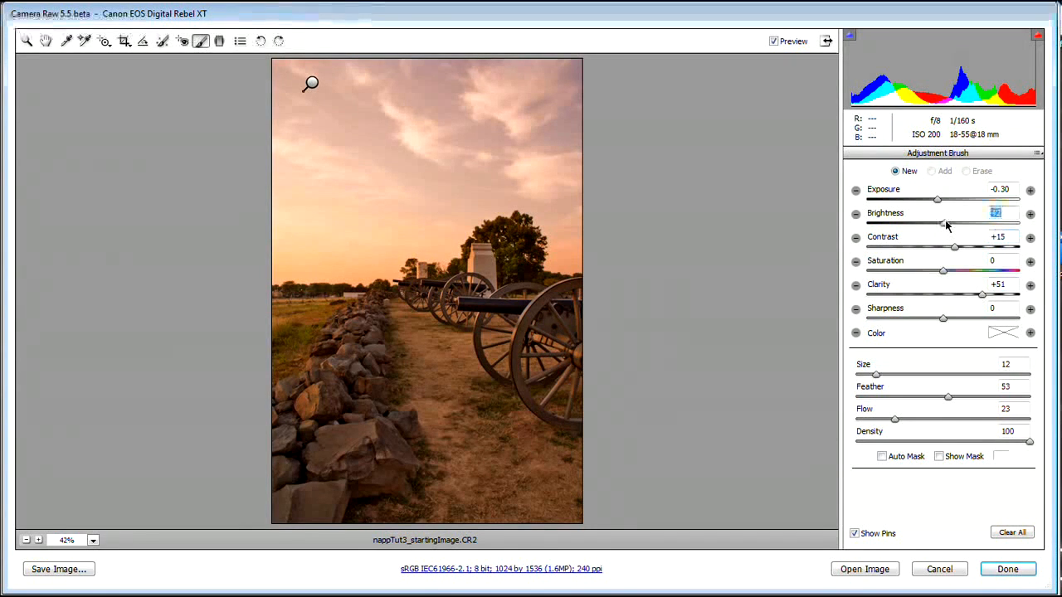
pyautogui.doubleClick(937, 202)
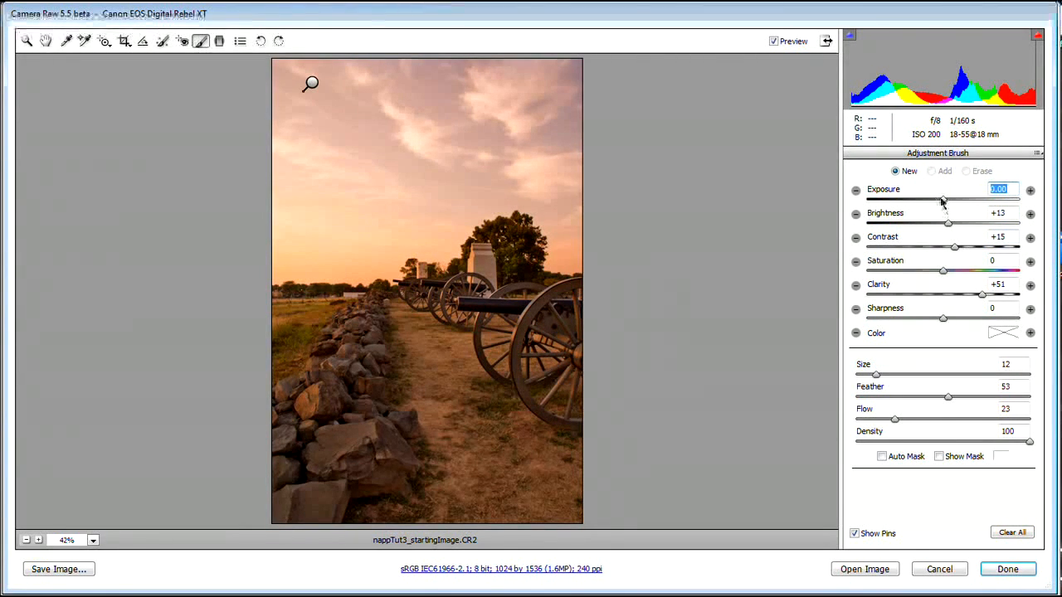
pyautogui.moveTo(949, 227); pyautogui.dragTo(951, 232)
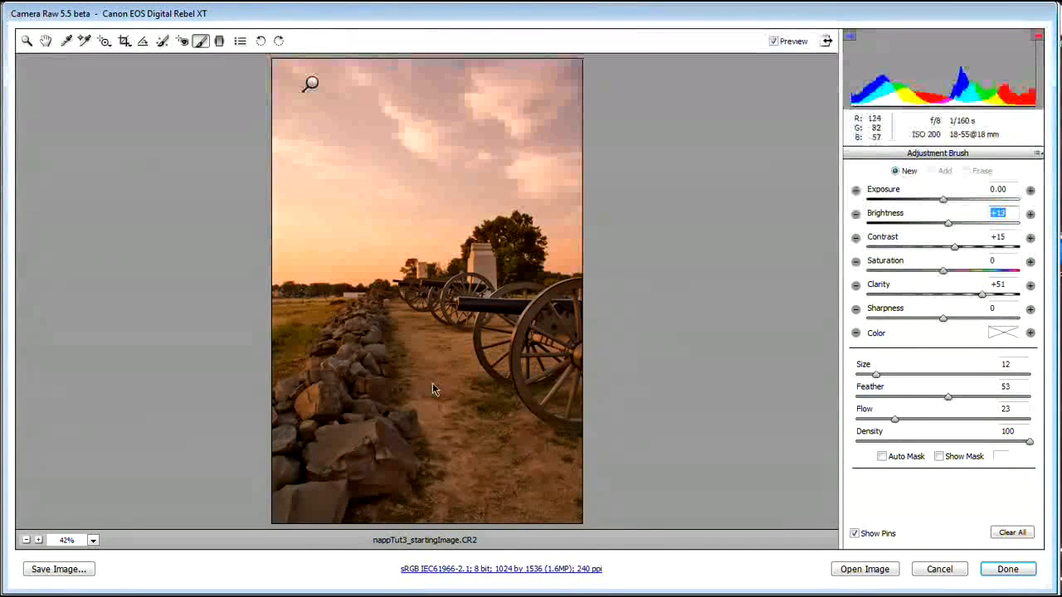
pyautogui.moveTo(307, 390)
pyautogui.mouseDown()
pyautogui.moveTo(270, 361)
pyautogui.moveTo(338, 353)
pyautogui.moveTo(375, 317)
pyautogui.moveTo(489, 267)
pyautogui.moveTo(562, 320)
pyautogui.moveTo(551, 433)
pyautogui.moveTo(582, 489)
pyautogui.moveTo(563, 510)
pyautogui.moveTo(578, 493)
pyautogui.moveTo(569, 483)
pyautogui.moveTo(473, 469)
pyautogui.moveTo(439, 482)
pyautogui.moveTo(311, 487)
pyautogui.moveTo(327, 459)
pyautogui.moveTo(288, 487)
pyautogui.moveTo(260, 440)
pyautogui.moveTo(369, 379)
pyautogui.moveTo(360, 362)
pyautogui.moveTo(410, 315)
pyautogui.moveTo(492, 310)
pyautogui.moveTo(453, 391)
pyautogui.moveTo(574, 439)
pyautogui.moveTo(409, 319)
pyautogui.moveTo(488, 398)
pyautogui.moveTo(555, 493)
pyautogui.moveTo(531, 463)
pyautogui.moveTo(540, 436)
pyautogui.moveTo(412, 375)
pyautogui.moveTo(321, 383)
pyautogui.moveTo(463, 346)
pyautogui.mouseUp()
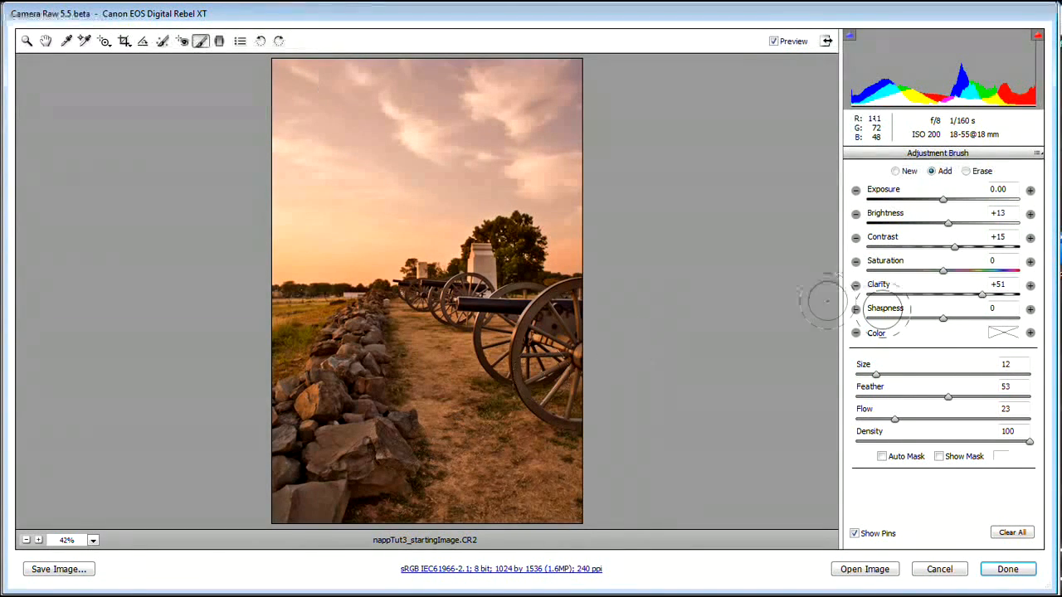
# Step: Tint the wall-and-path brush adjustment light pink with hue 344 and saturation 23
pyautogui.click(1002, 332)
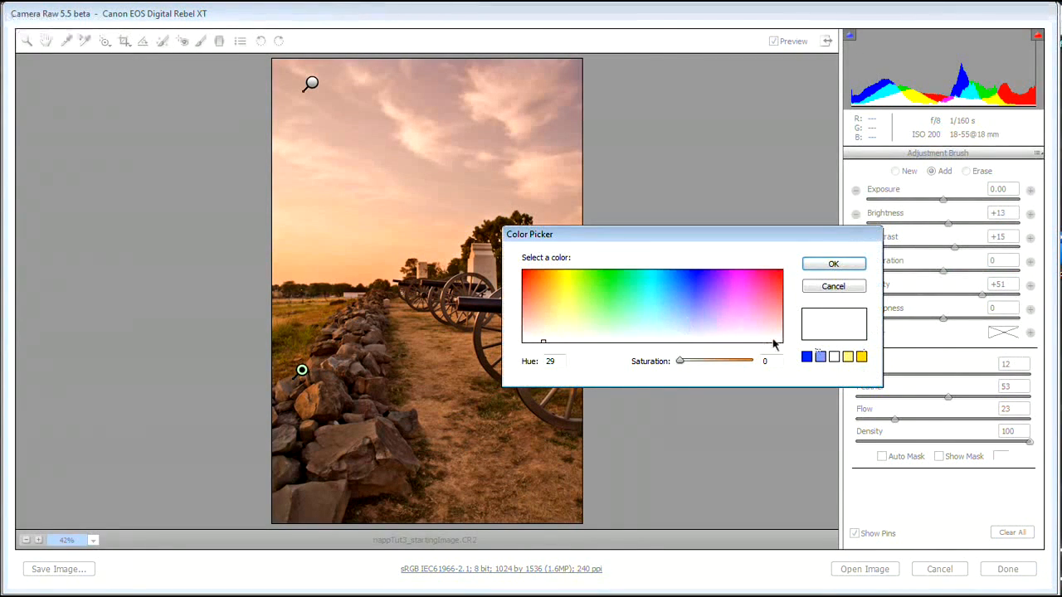
pyautogui.moveTo(769, 331); pyautogui.dragTo(770, 325)
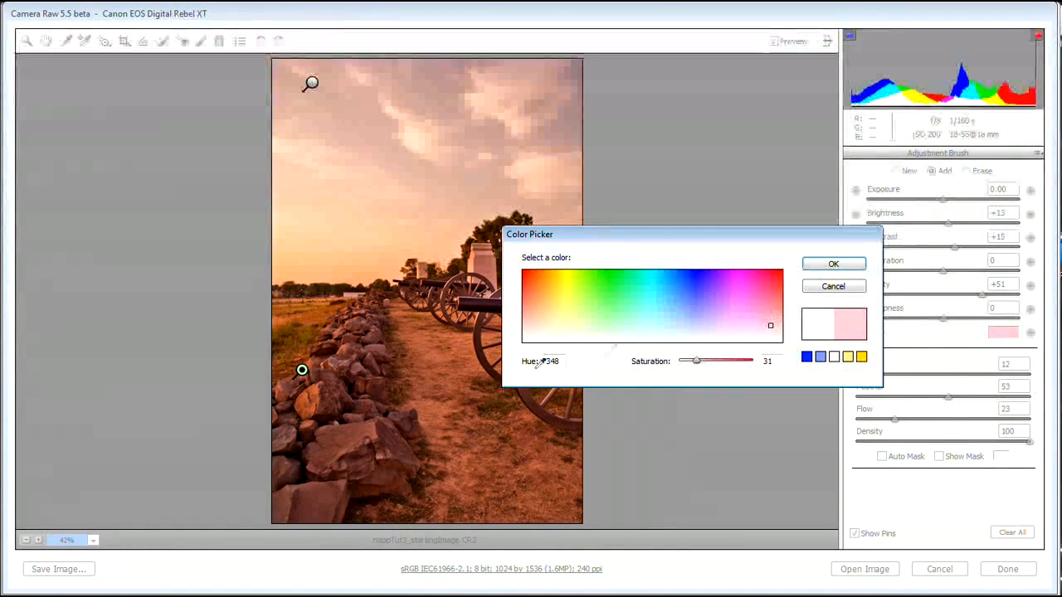
pyautogui.click(836, 264)
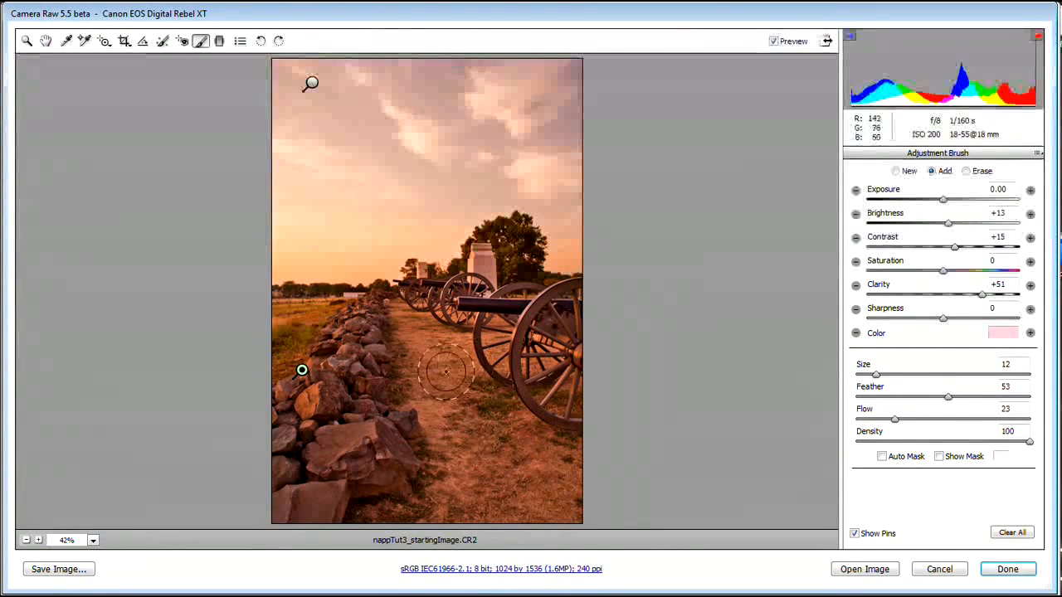
# Step: Start a new brush adjustment with Brightness +29 and remove its pink tint by lowering the color saturation to the minimum
pyautogui.click(896, 174)
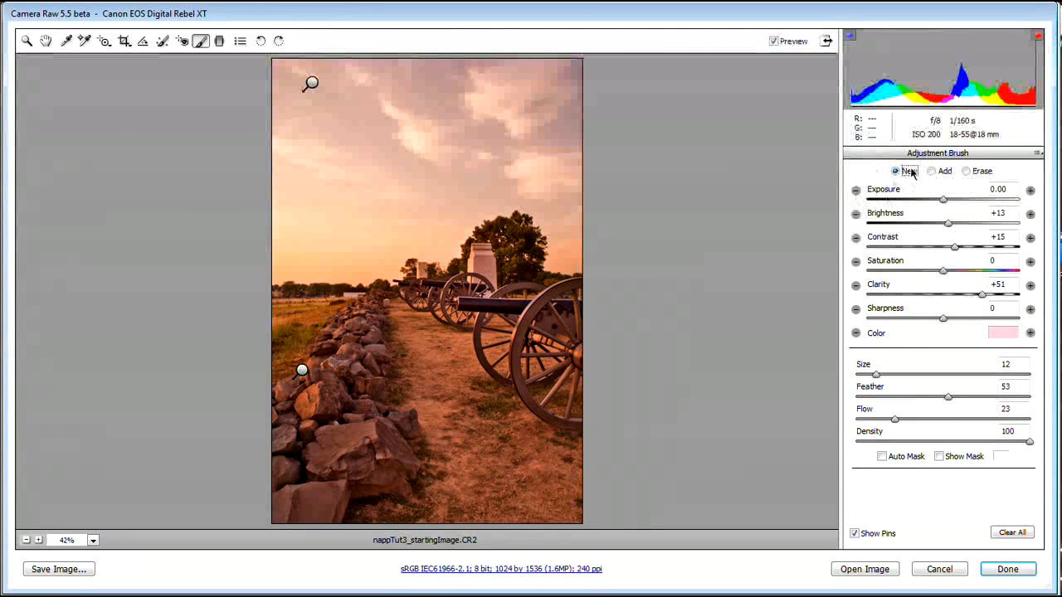
pyautogui.moveTo(949, 224); pyautogui.dragTo(961, 225)
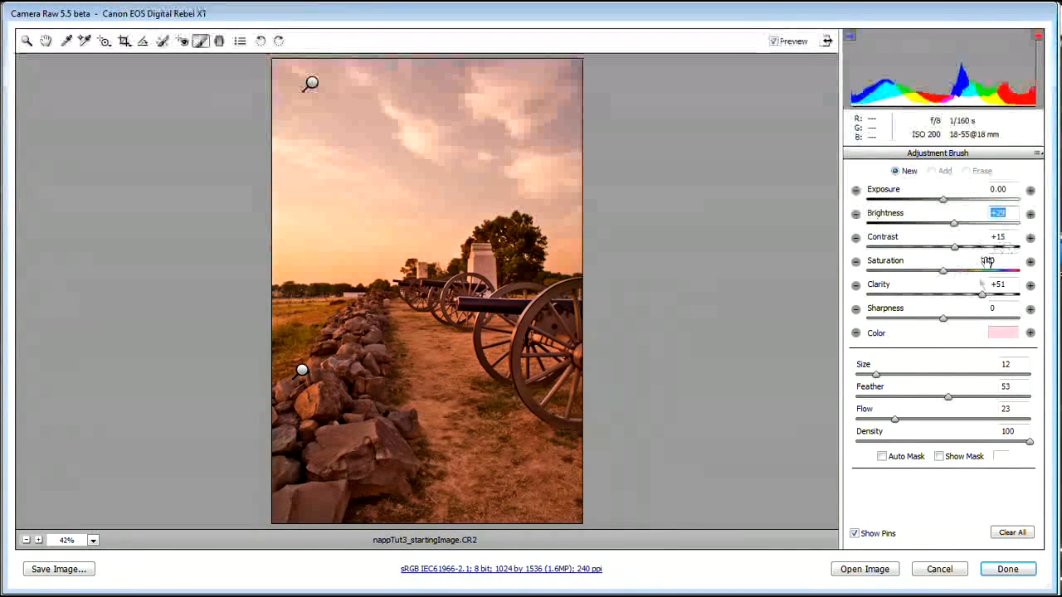
pyautogui.click(1003, 334)
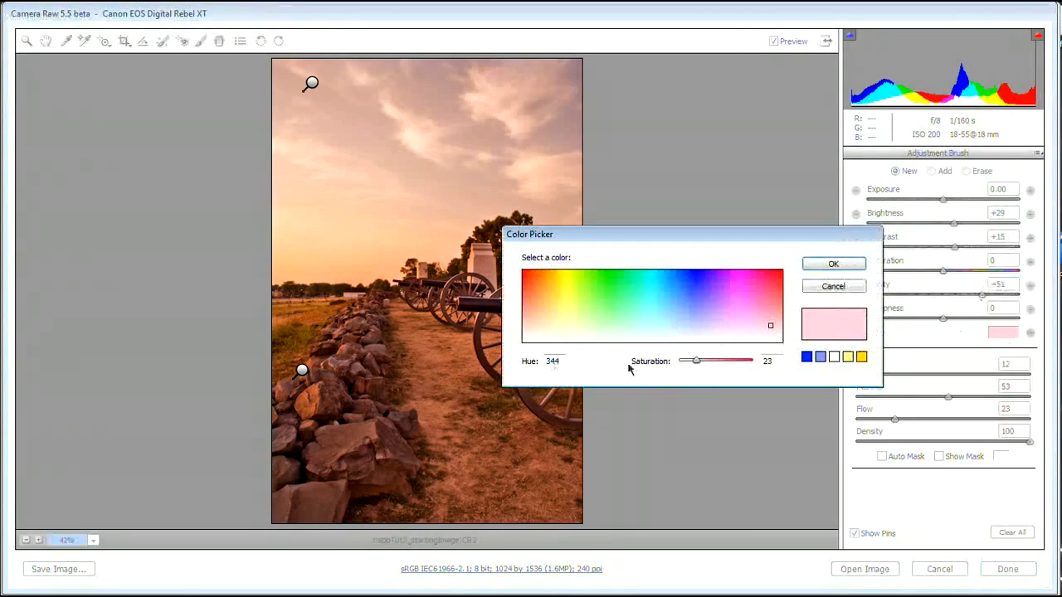
pyautogui.moveTo(684, 366); pyautogui.dragTo(675, 365)
pyautogui.click(833, 264)
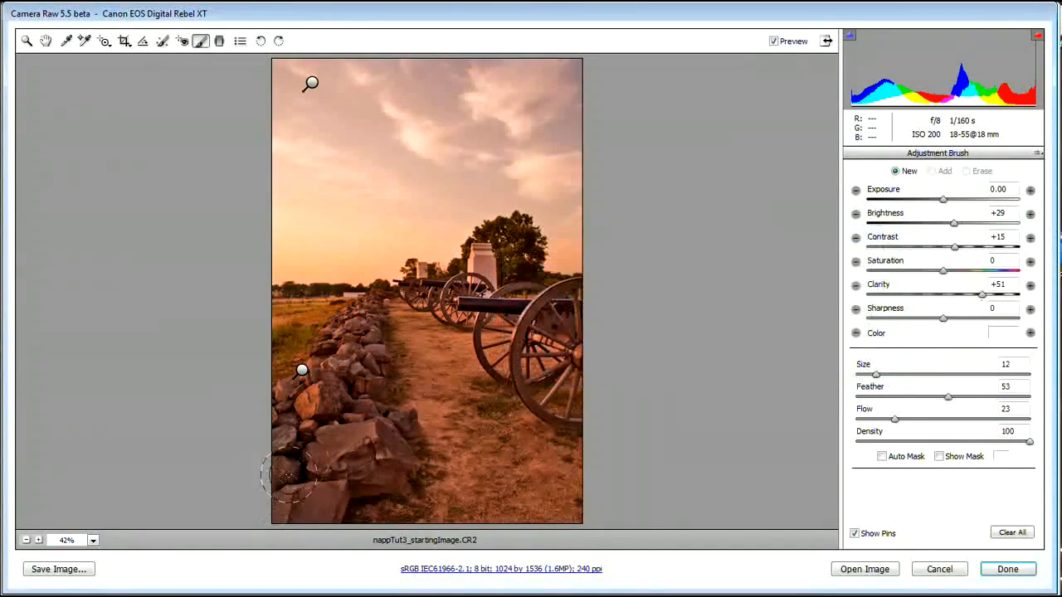
# Step: Paint the brightening adjustment over the stones along the wall, shrinking the brush to size 4 for the smaller, distant stones
pyautogui.moveTo(303, 477)
pyautogui.mouseDown()
pyautogui.moveTo(290, 490)
pyautogui.moveTo(324, 398)
pyautogui.moveTo(374, 481)
pyautogui.moveTo(332, 398)
pyautogui.moveTo(365, 323)
pyautogui.moveTo(332, 414)
pyautogui.moveTo(359, 358)
pyautogui.mouseUp()
pyautogui.press('[')
pyautogui.press('[')
pyautogui.press('[')
pyautogui.press('[')
pyautogui.press('[')
pyautogui.press('[')
pyautogui.press('[')
pyautogui.press('[')
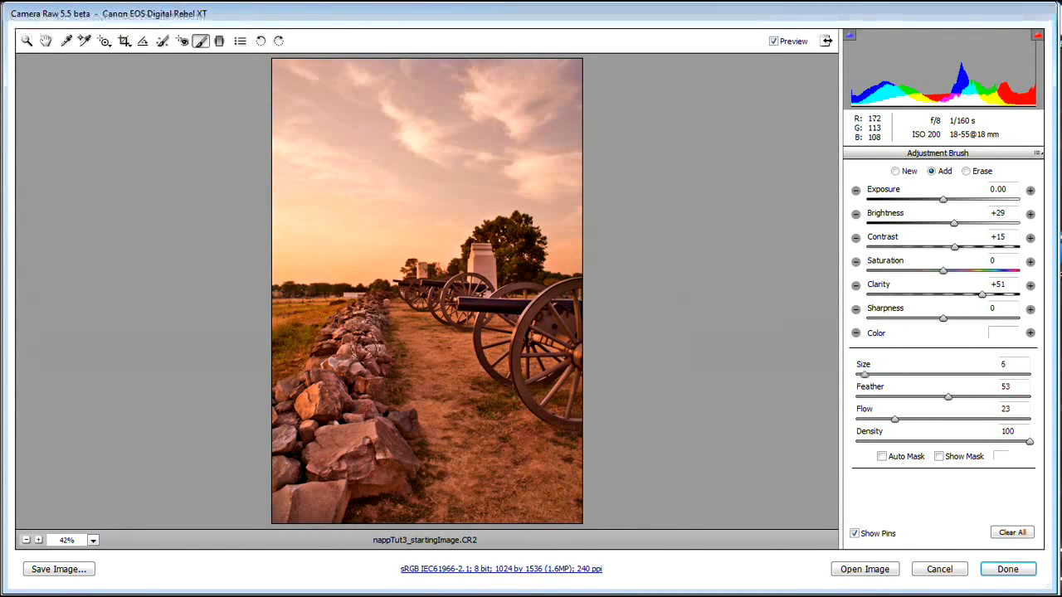
pyautogui.moveTo(374, 320); pyautogui.dragTo(361, 312)
pyautogui.moveTo(351, 348)
pyautogui.mouseDown()
pyautogui.moveTo(393, 453)
pyautogui.moveTo(336, 510)
pyautogui.moveTo(294, 432)
pyautogui.moveTo(540, 385)
pyautogui.mouseUp()
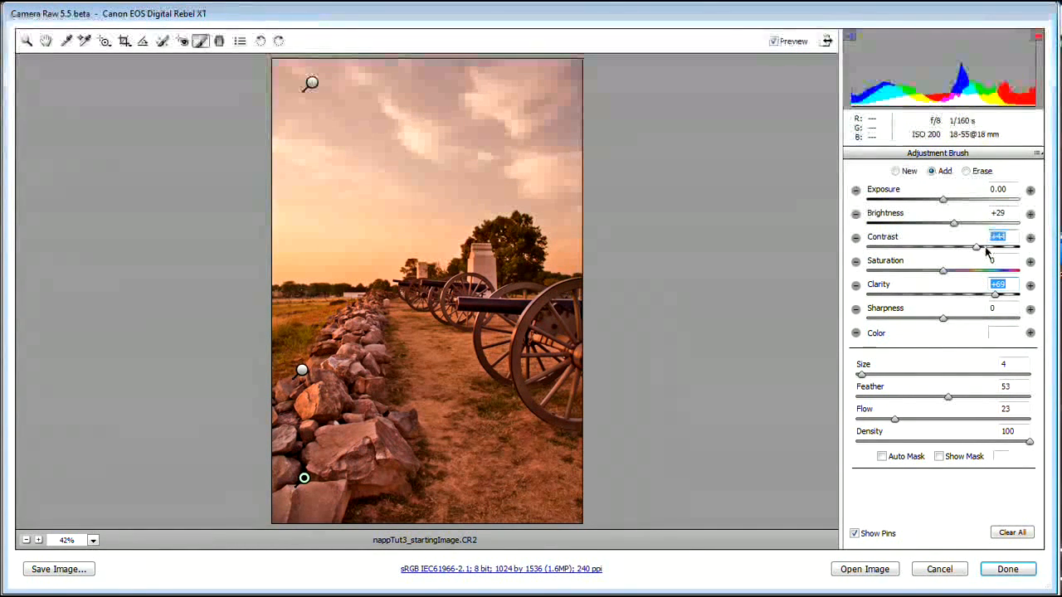
# Step: Set the stone adjustment to Brightness +42, Contrast +44 and Clarity +69, and leave the Adjustment Brush
pyautogui.moveTo(956, 224); pyautogui.dragTo(961, 224)
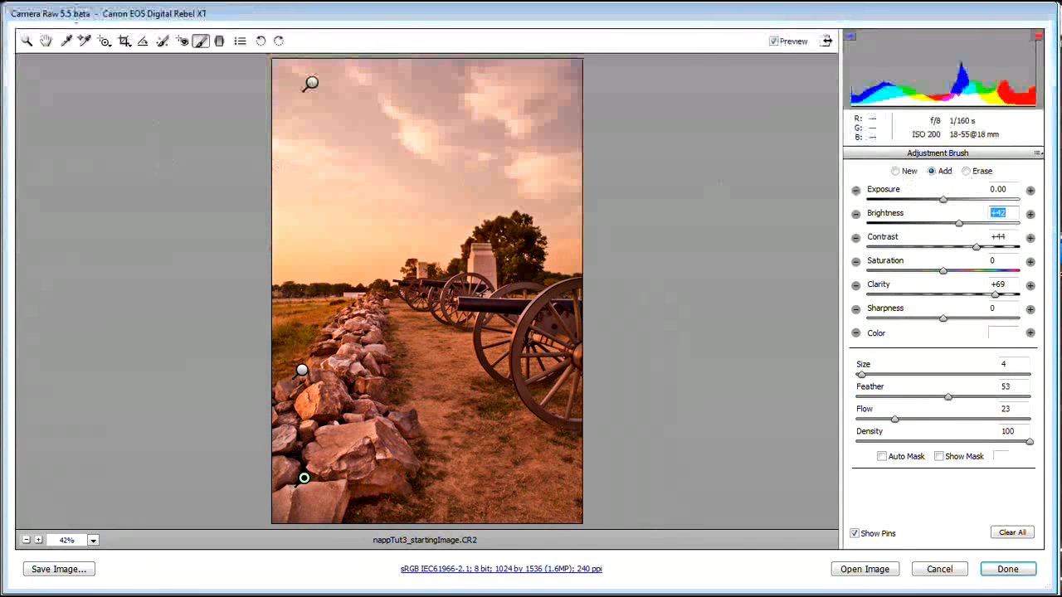
pyautogui.press('h')
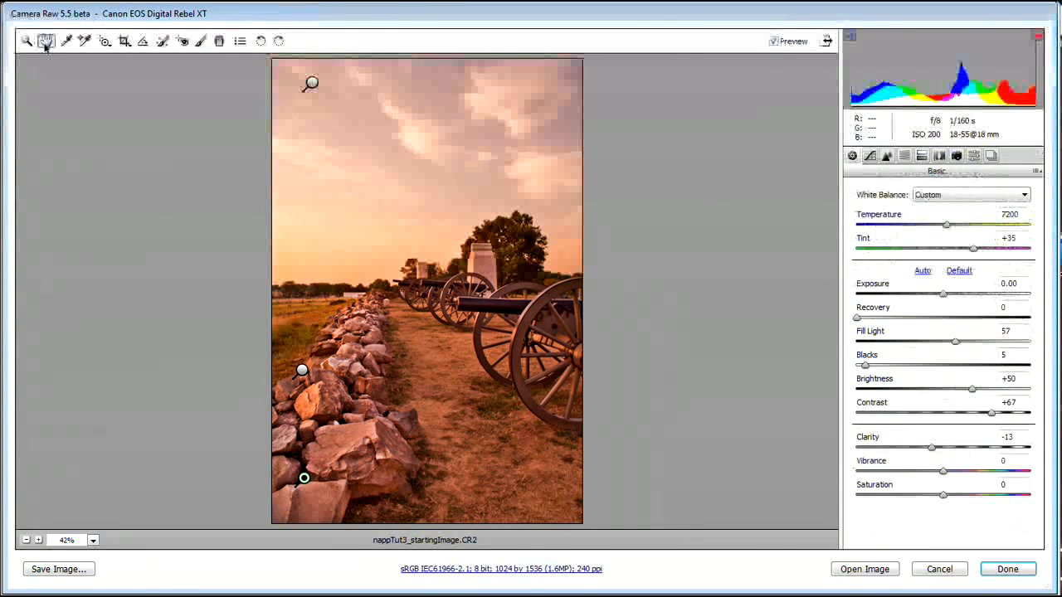
# Step: Shift the HSL hues to Oranges -32, Yellows +38 and Blues +41
pyautogui.click(905, 157)
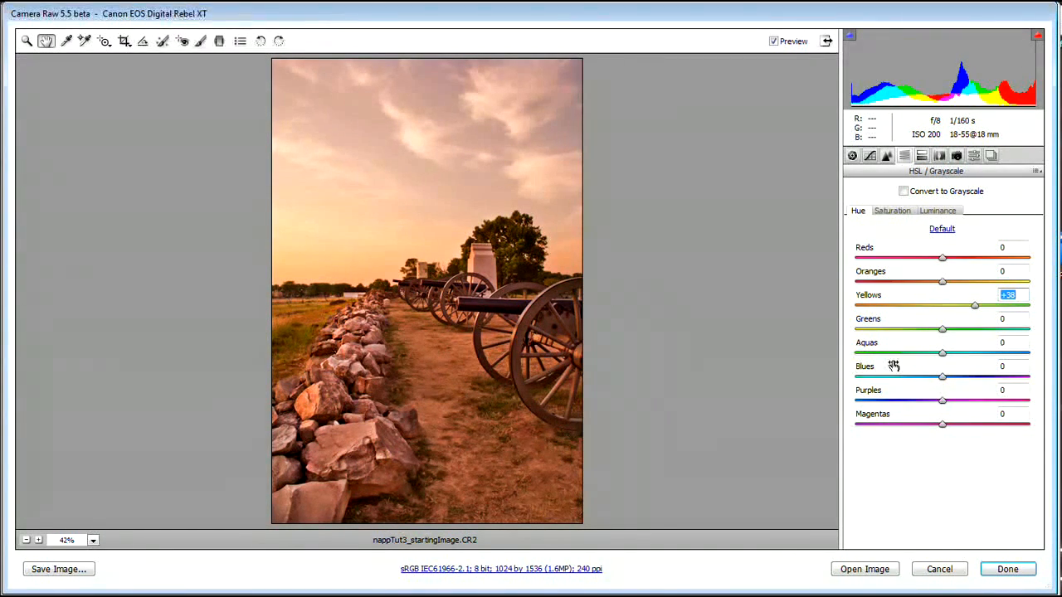
pyautogui.moveTo(933, 288); pyautogui.dragTo(914, 281)
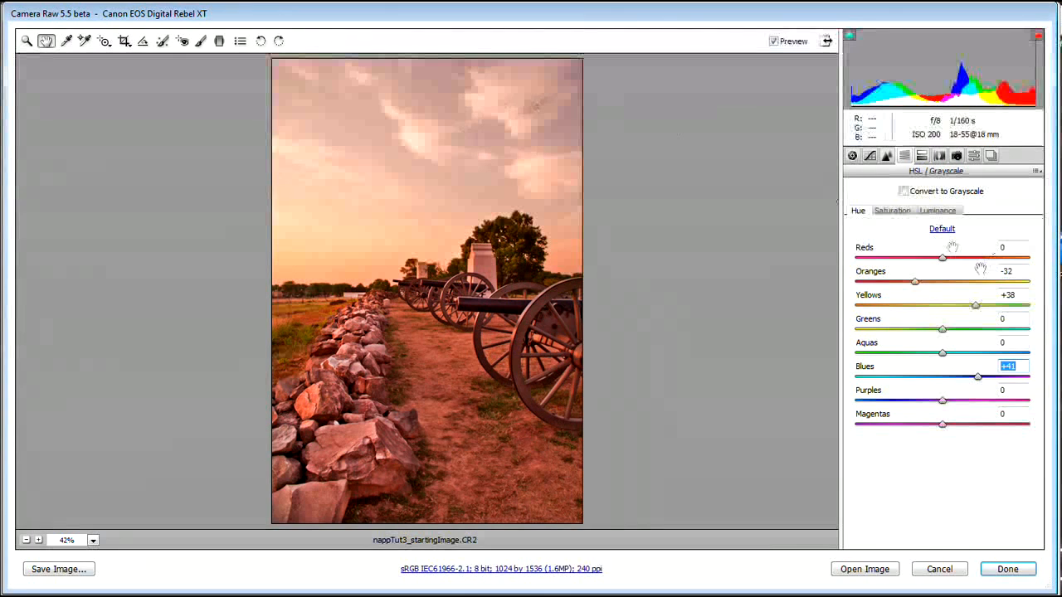
# Step: Set the HSL saturation to Yellows +38, Greens +28, Blues +23, Purples +35 and Magentas +36
pyautogui.click(892, 211)
pyautogui.moveTo(964, 308); pyautogui.dragTo(976, 307)
pyautogui.click(967, 330)
pyautogui.click(963, 377)
pyautogui.click(969, 400)
pyautogui.click(970, 427)
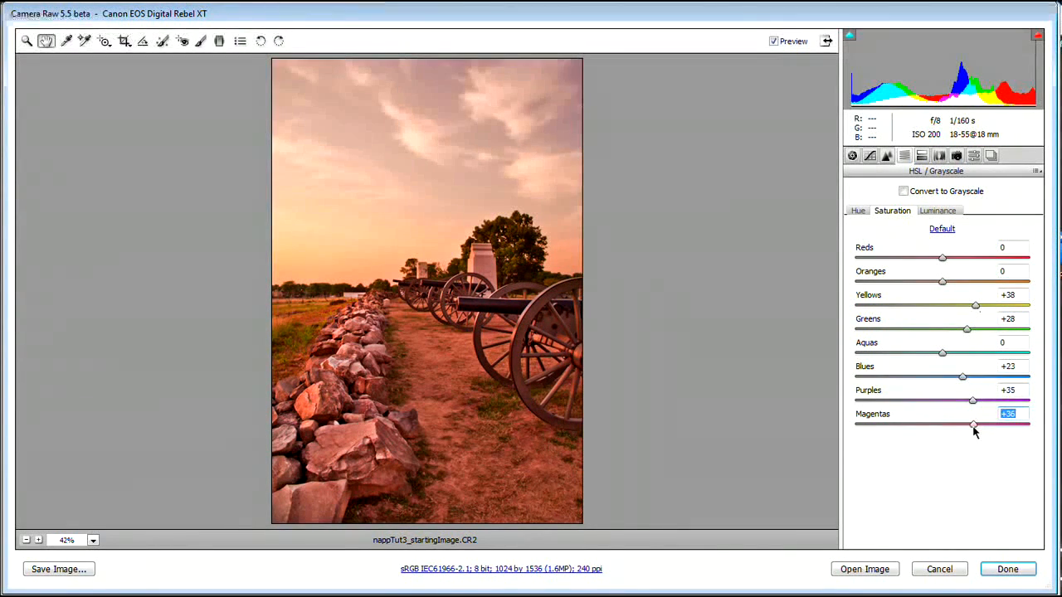
# Step: Set the HSL luminance to Yellows +22, Greens +18, Blues -20, Purples -28 and Magentas -32
pyautogui.click(940, 213)
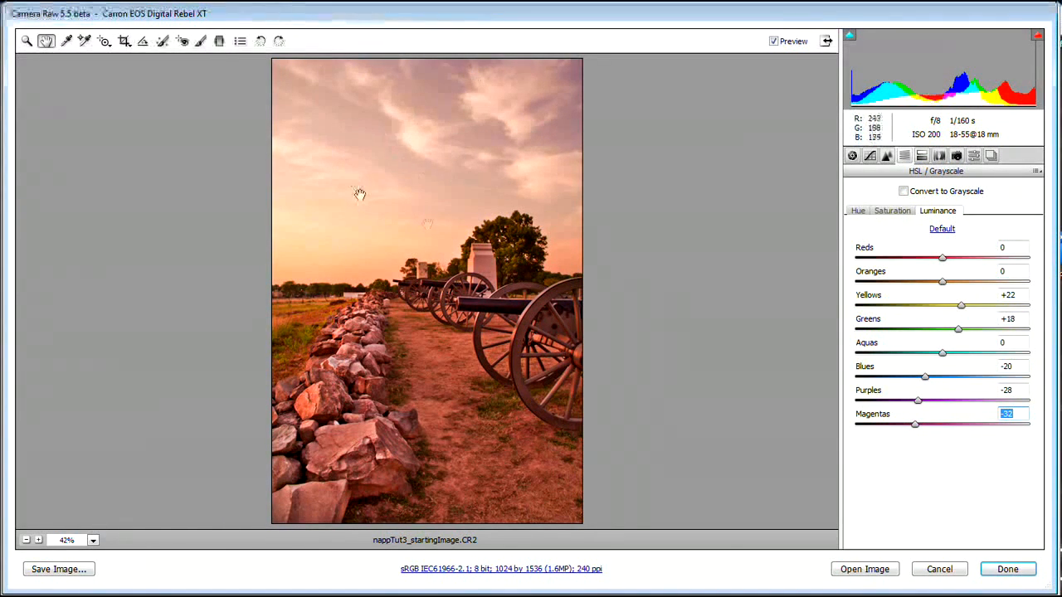
# Step: Darken the photo's corners with Lens Vignetting at Amount -75 and Midpoint 45
pyautogui.click(939, 156)
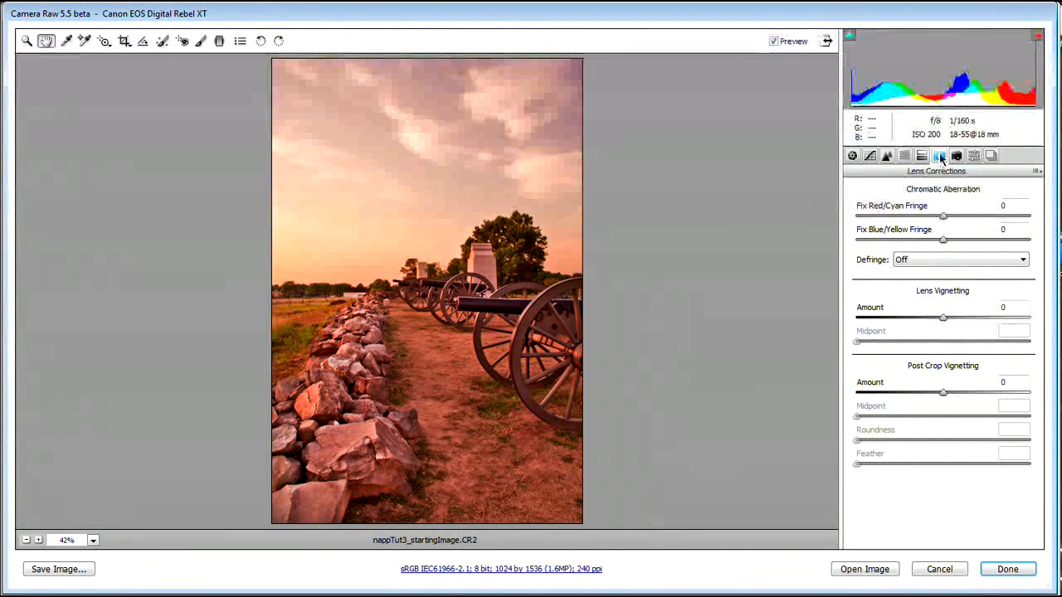
pyautogui.moveTo(906, 324); pyautogui.dragTo(863, 318)
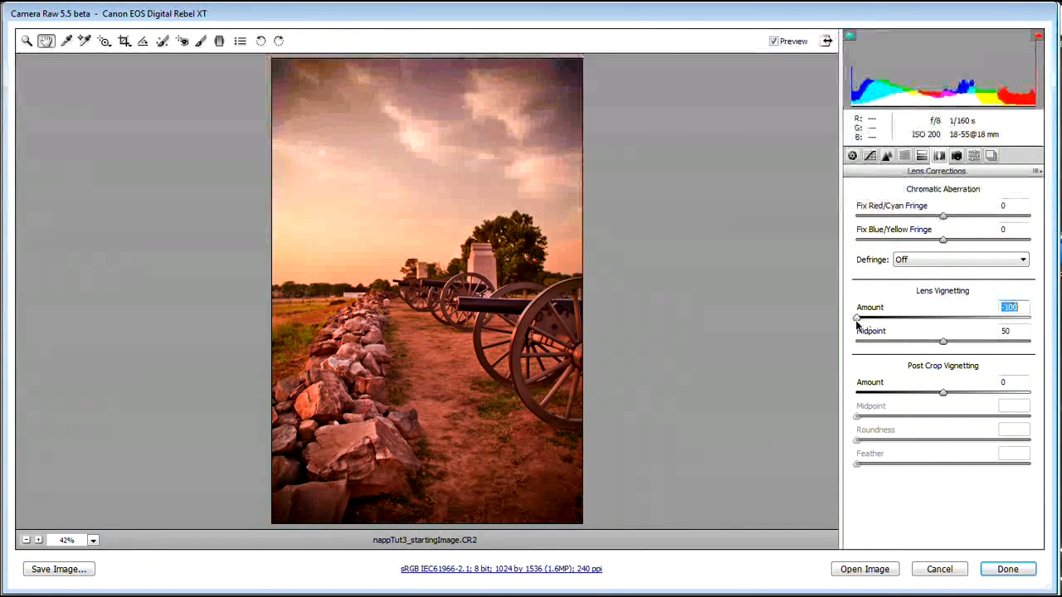
pyautogui.moveTo(944, 342); pyautogui.dragTo(932, 347)
pyautogui.moveTo(857, 319); pyautogui.dragTo(880, 326)
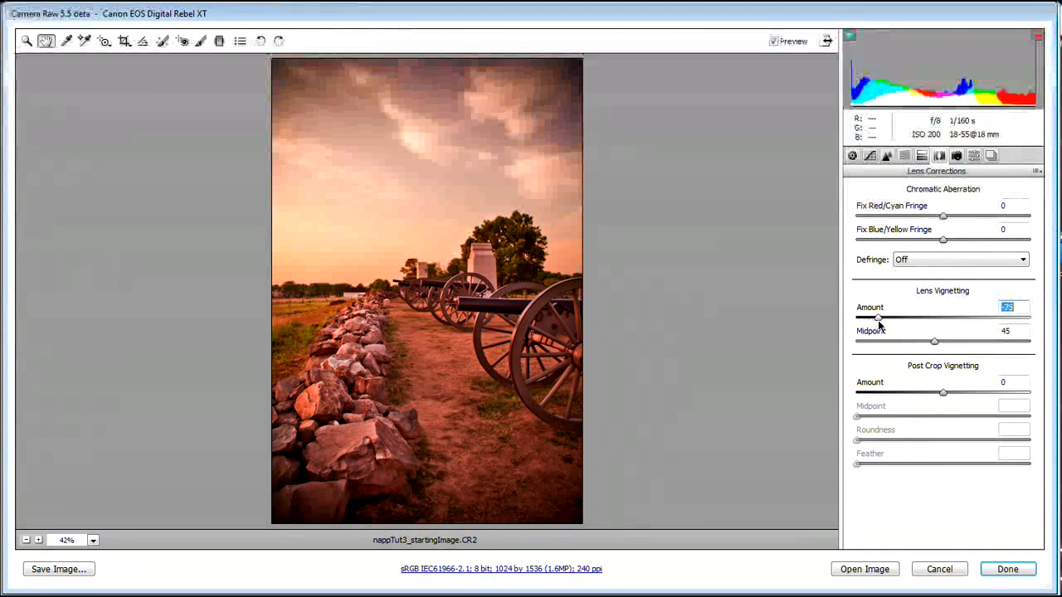
# Step: Set up a new Graduated Filter with Brightness -30, Contrast +10 and Clarity +1
pyautogui.click(220, 42)
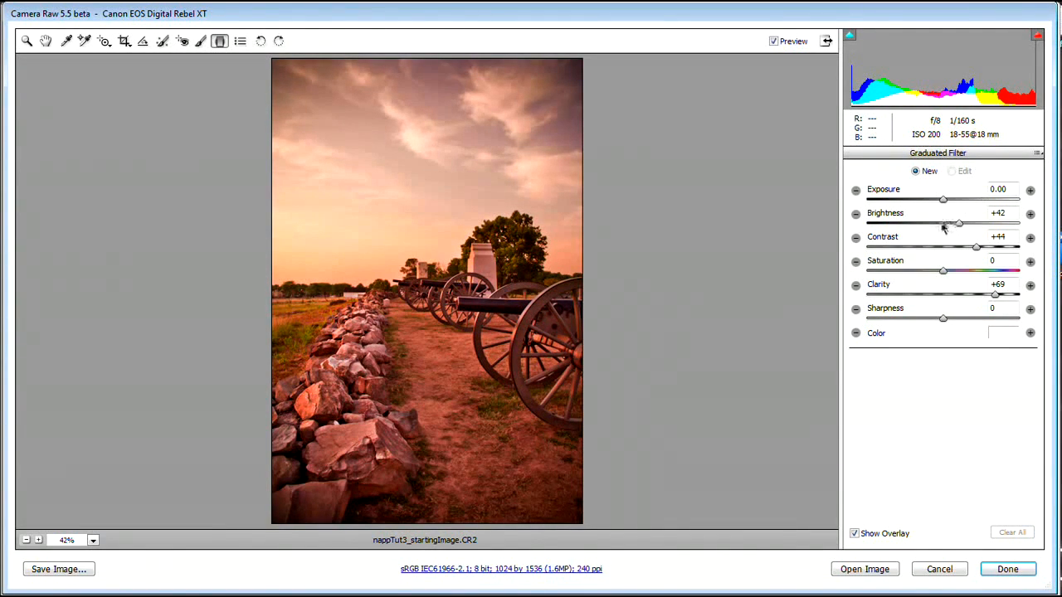
pyautogui.moveTo(971, 249); pyautogui.dragTo(959, 250)
pyautogui.moveTo(1002, 300); pyautogui.dragTo(965, 300)
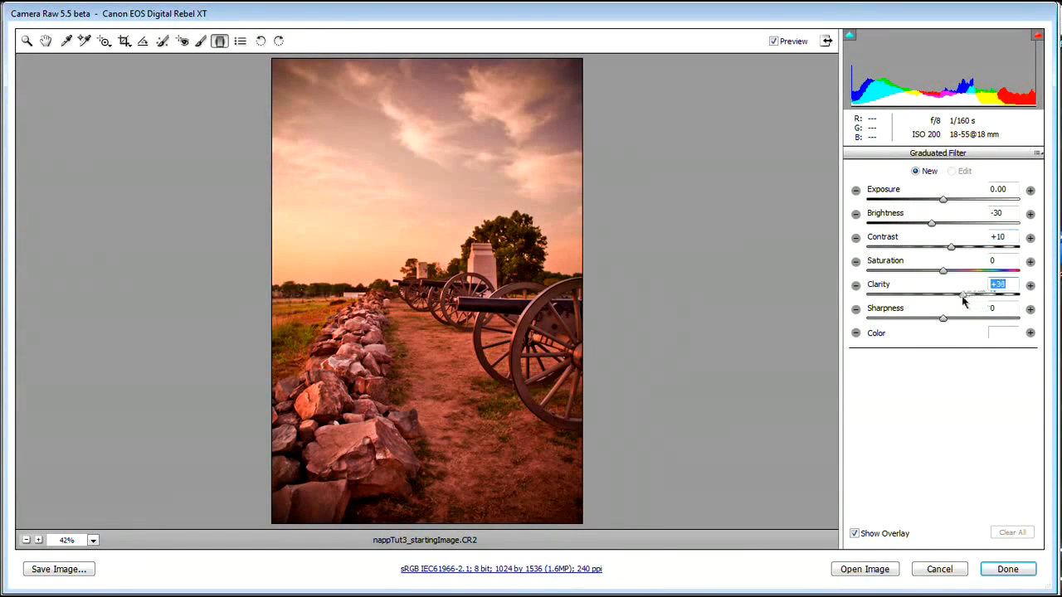
# Step: Color the graduated filter pink with hue 337 and saturation 58, and draw it from the top of the sky to just below the horizon
pyautogui.click(1004, 333)
pyautogui.moveTo(765, 315); pyautogui.dragTo(766, 299)
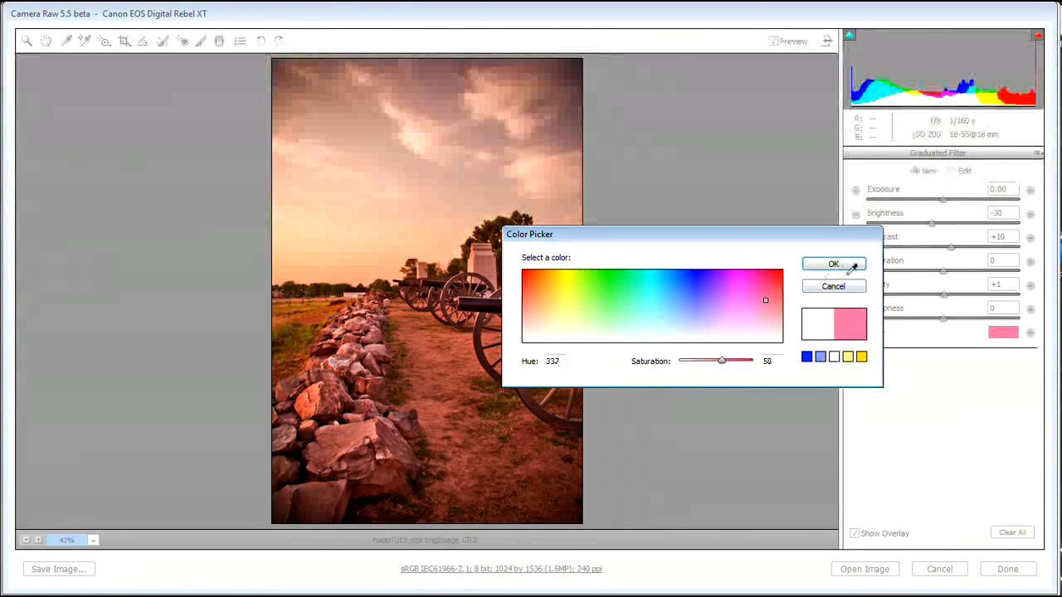
pyautogui.click(833, 263)
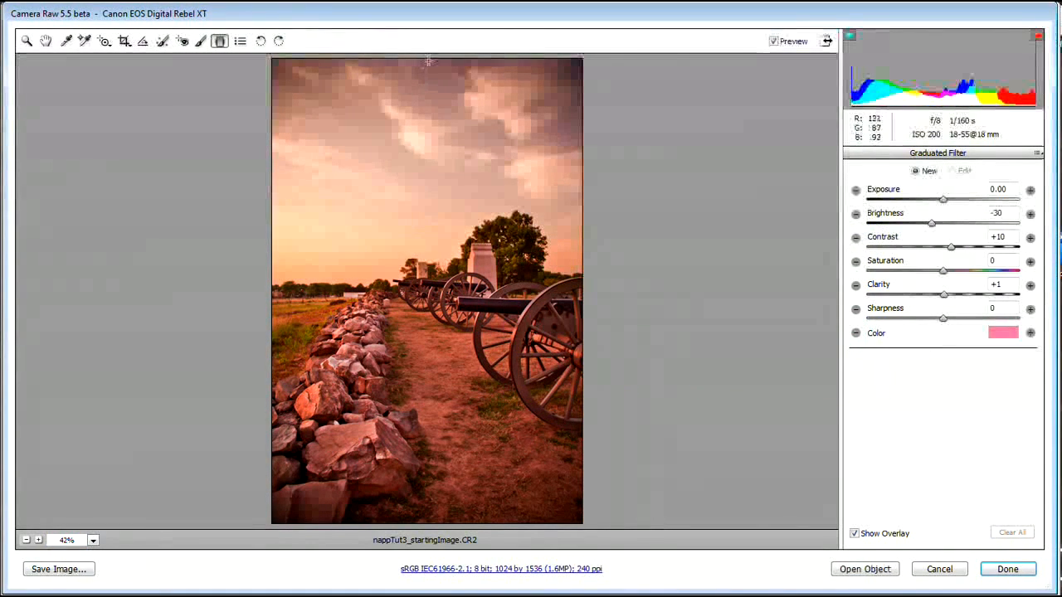
pyautogui.moveTo(428, 61); pyautogui.dragTo(422, 327)
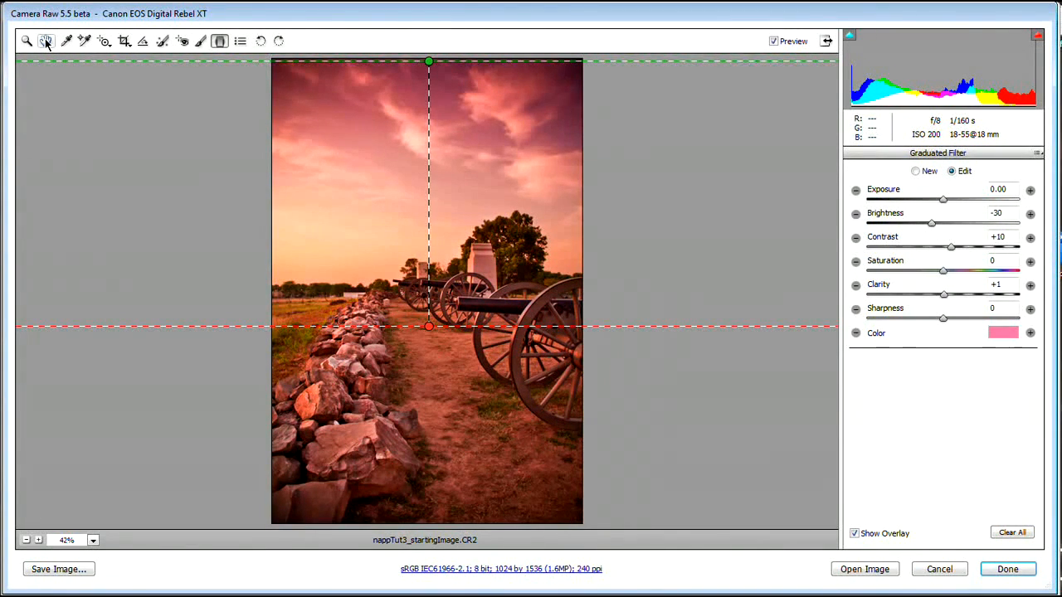
# Step: Refine the sky's graduated filter to color saturation 50, Contrast +37 and Clarity +17
pyautogui.click(1003, 333)
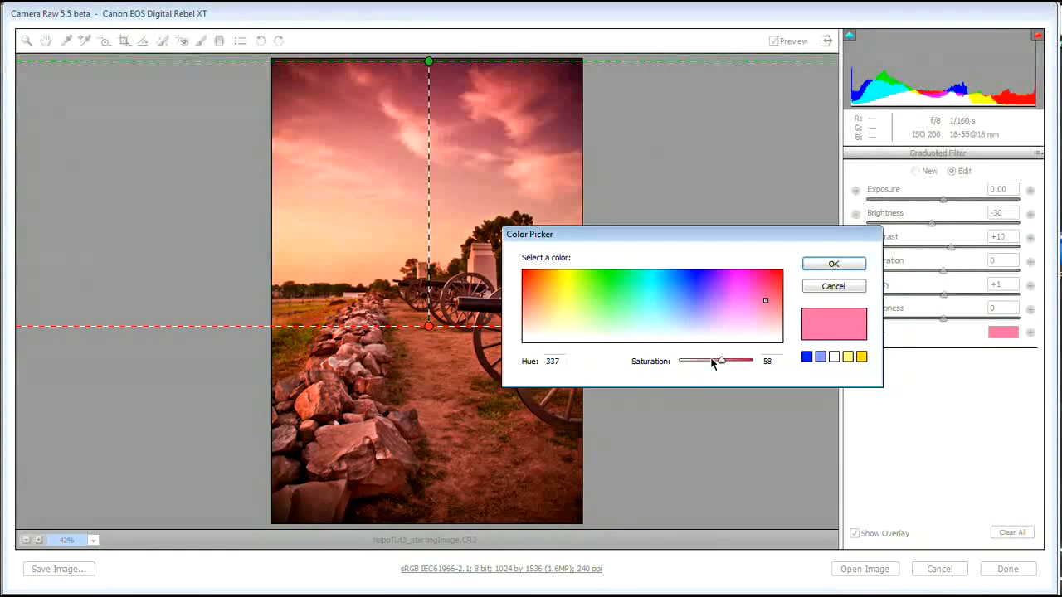
pyautogui.moveTo(712, 363); pyautogui.dragTo(710, 362)
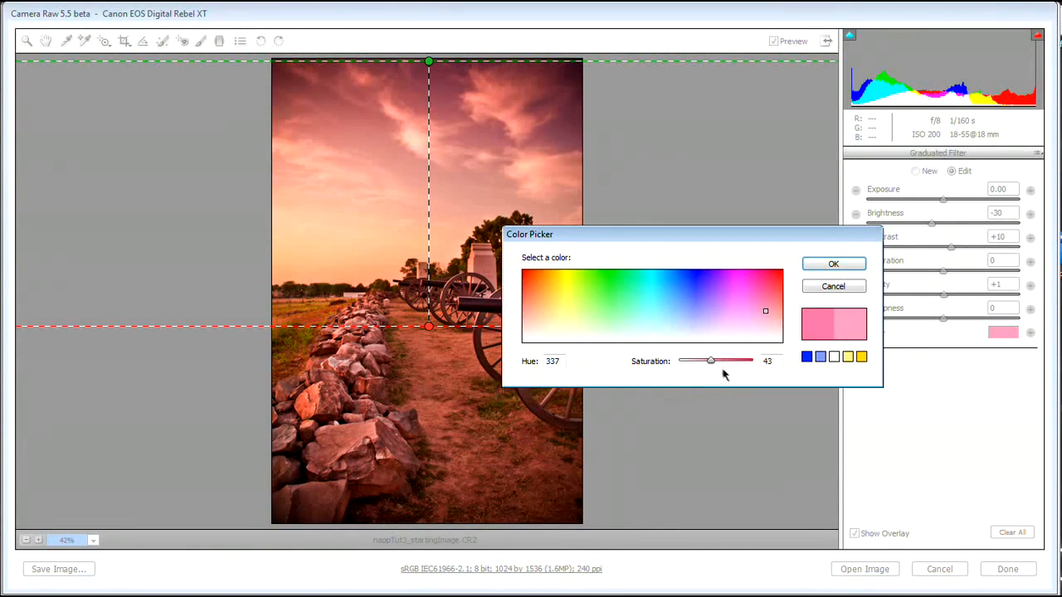
pyautogui.moveTo(711, 361); pyautogui.dragTo(717, 361)
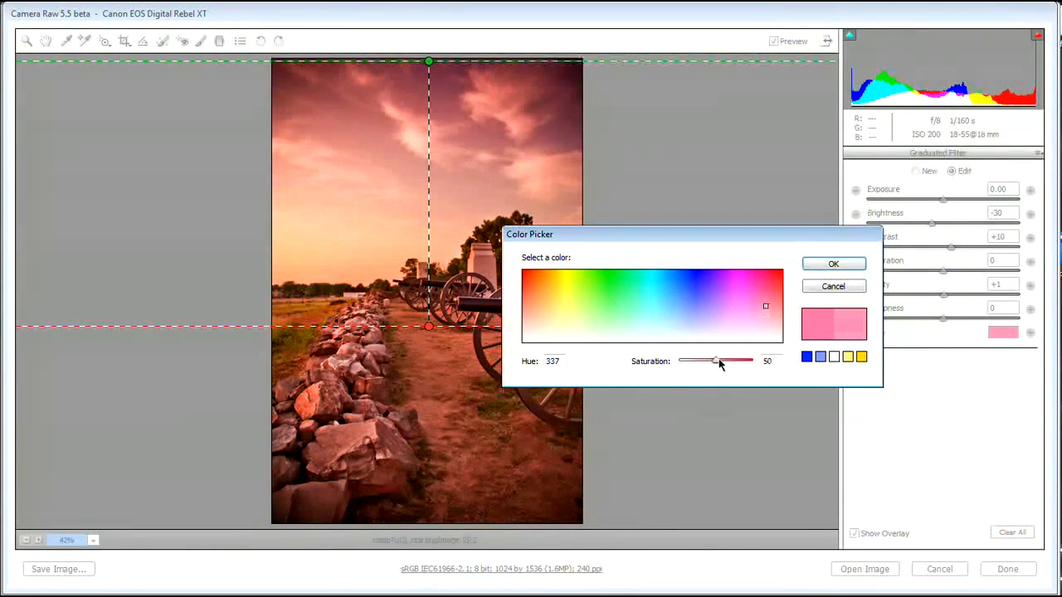
pyautogui.click(833, 264)
pyautogui.click(969, 248)
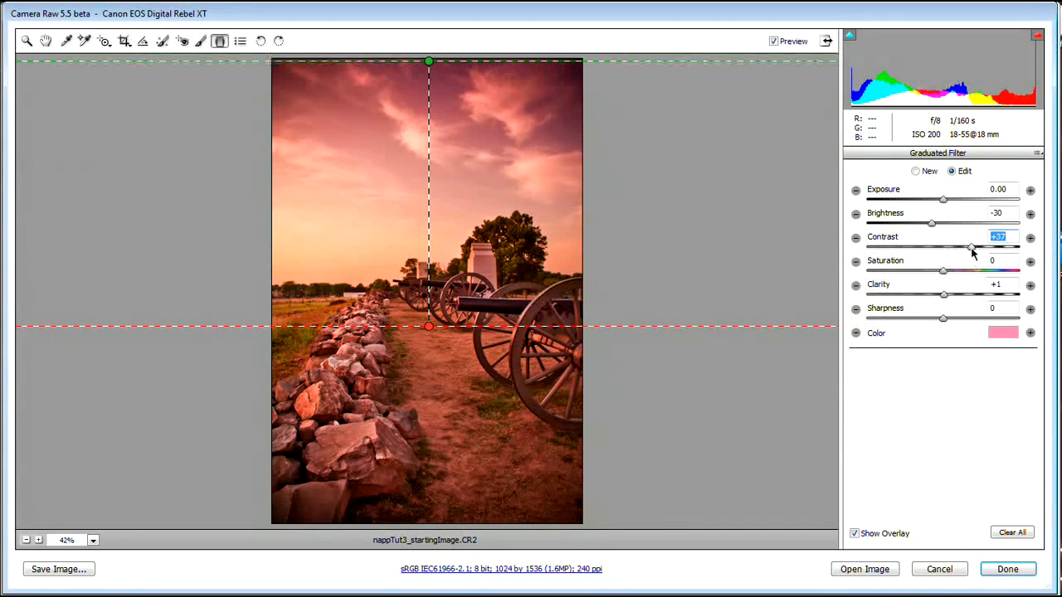
pyautogui.click(966, 295)
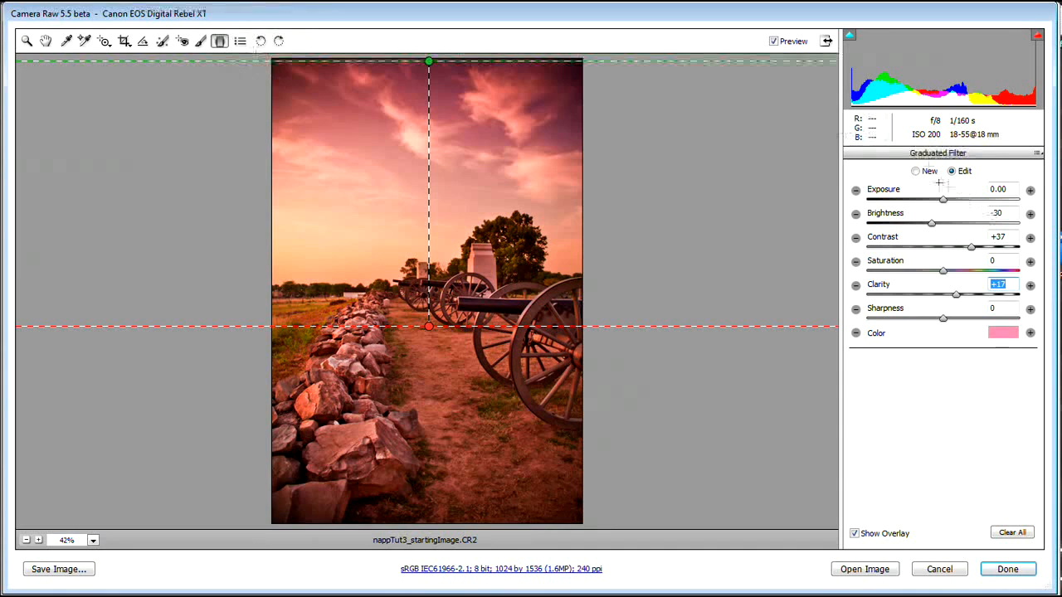
# Step: Add a second graduated filter from the photo's bottom edge up to the horizon with Brightness +30, Contrast +4, Clarity +3 and color saturation 2
pyautogui.click(916, 171)
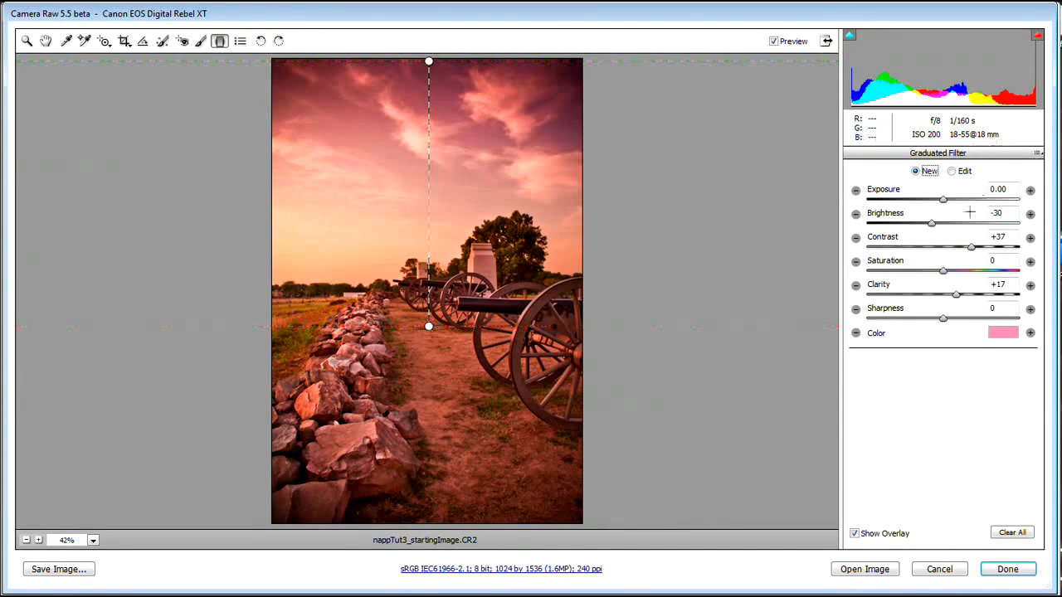
pyautogui.click(953, 224)
pyautogui.moveTo(971, 247); pyautogui.dragTo(944, 252)
pyautogui.moveTo(956, 297); pyautogui.dragTo(943, 298)
pyautogui.click(1005, 333)
pyautogui.moveTo(715, 360); pyautogui.dragTo(681, 361)
pyautogui.click(828, 265)
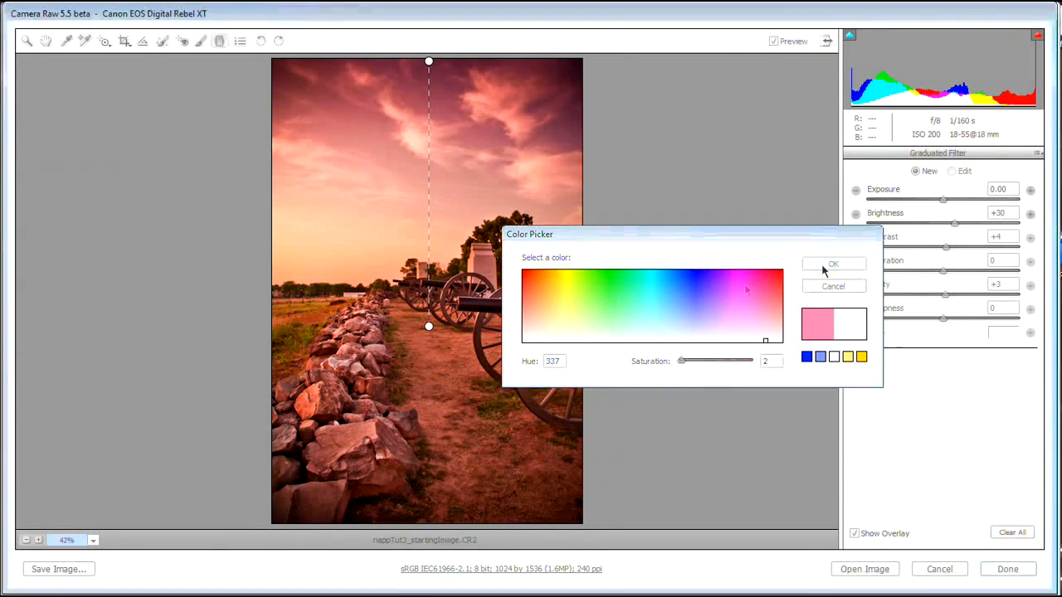
pyautogui.moveTo(423, 523); pyautogui.dragTo(424, 285)
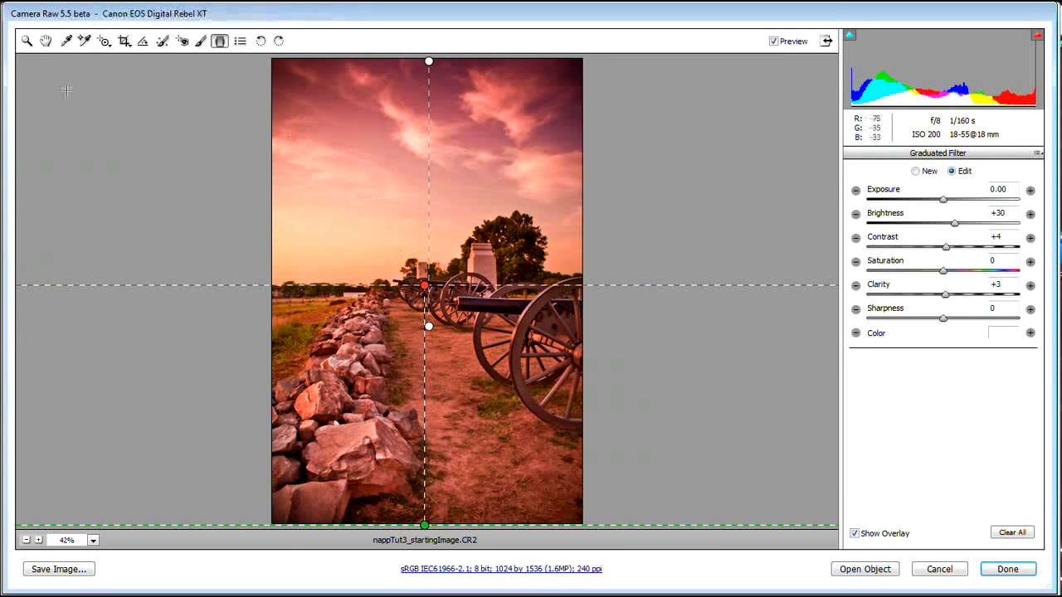
pyautogui.press('h')
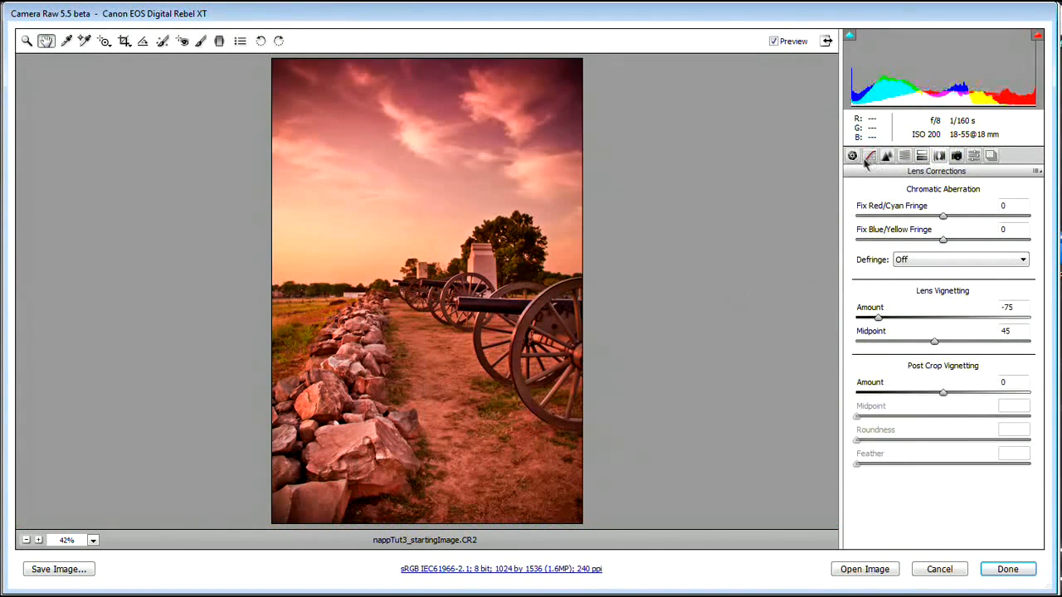
# Step: Raise the whole photo's Vibrance to +73 in the basic adjustments
pyautogui.click(852, 156)
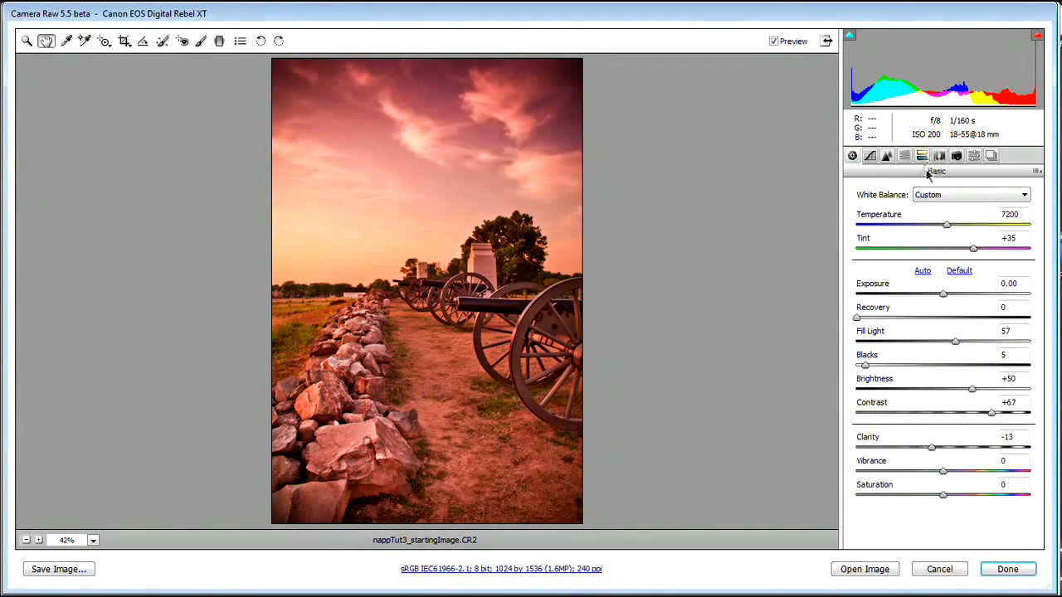
pyautogui.click(991, 471)
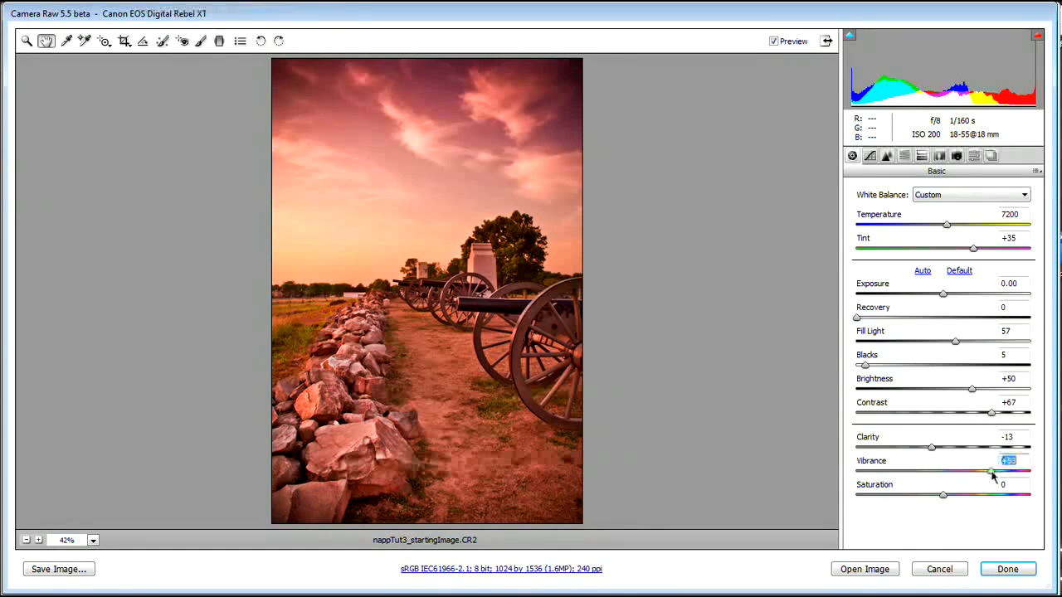
pyautogui.moveTo(1000, 475); pyautogui.dragTo(1006, 473)
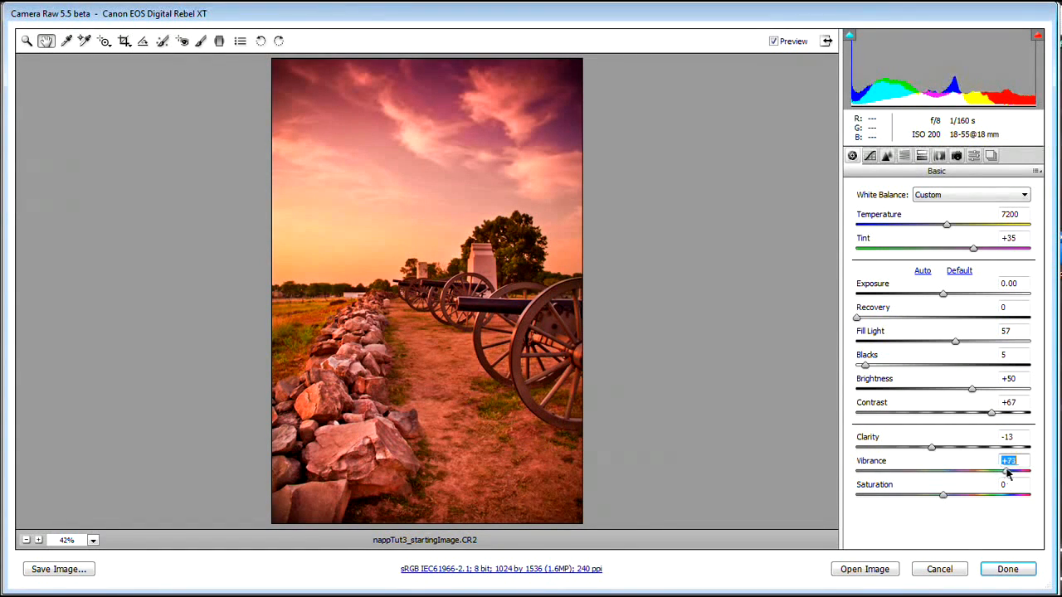
# Step: Lower the whole photo's Saturation to -14 with Vibrance at +76, and add post-crop vignetting with an Amount of -20
pyautogui.moveTo(938, 496); pyautogui.dragTo(927, 494)
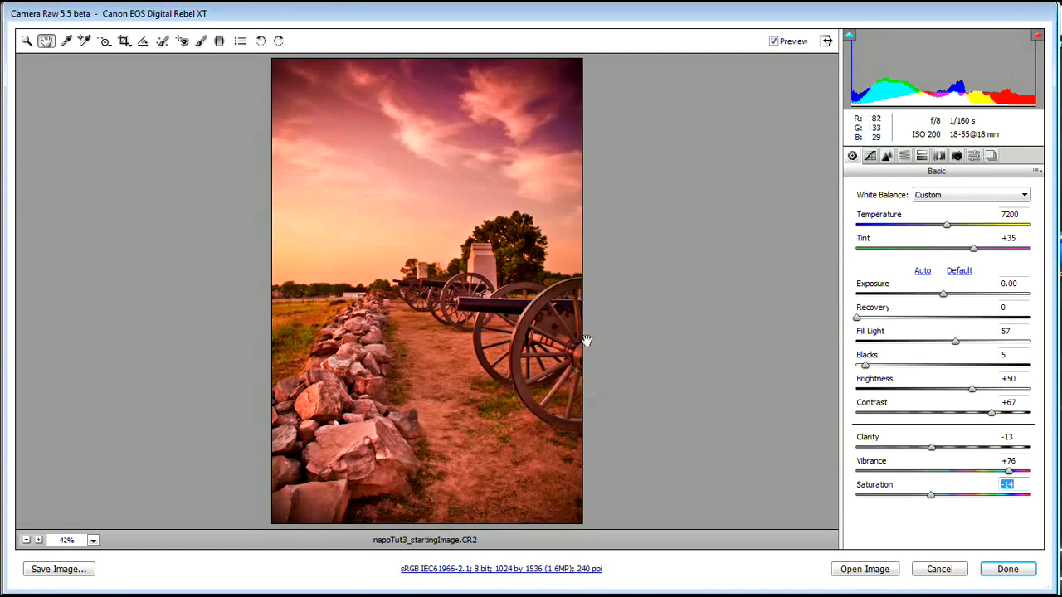
pyautogui.click(938, 156)
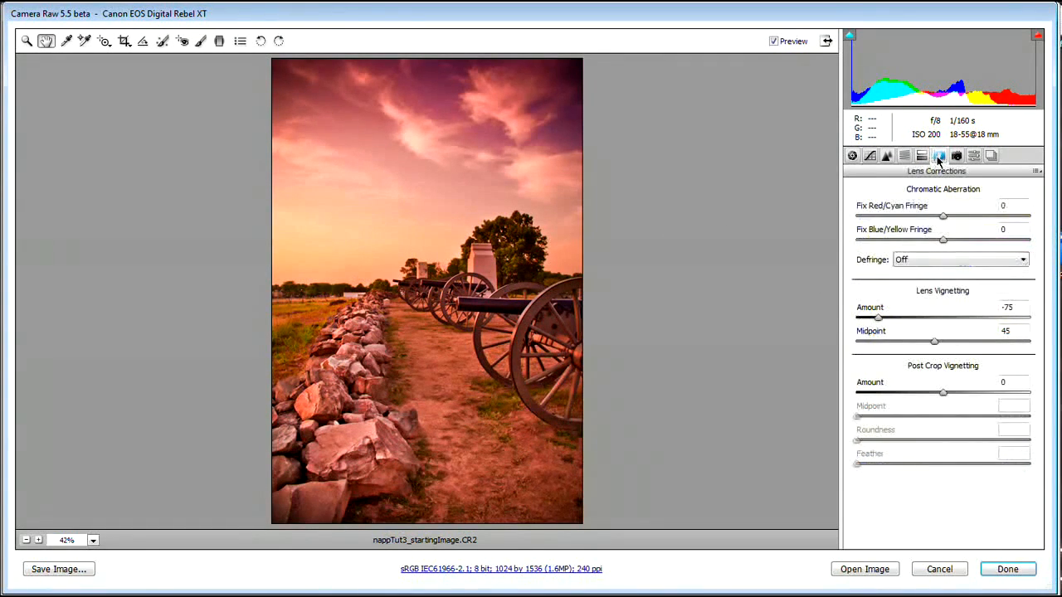
pyautogui.moveTo(931, 402); pyautogui.dragTo(926, 399)
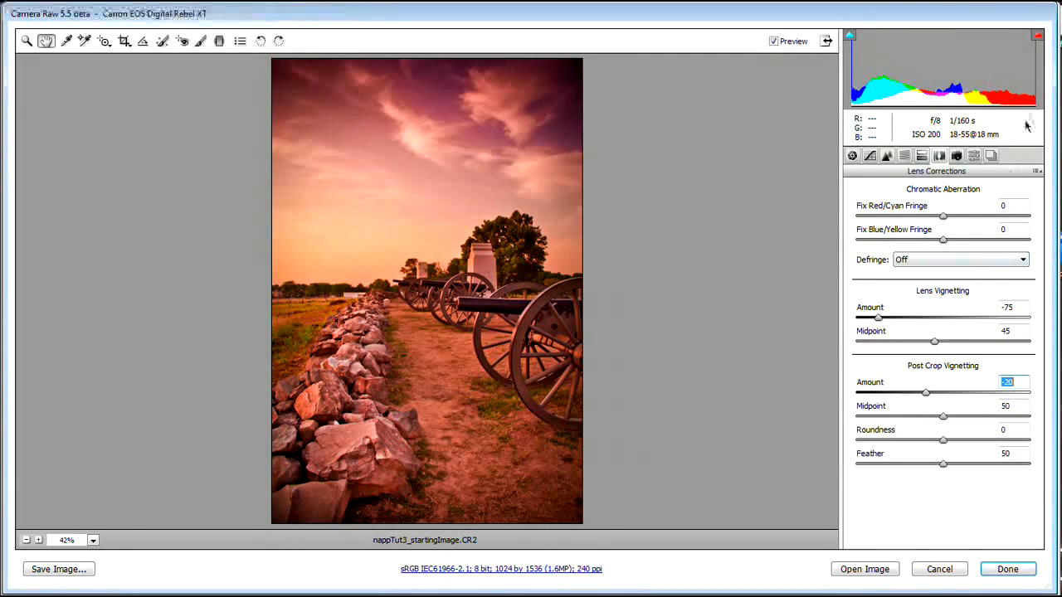
# Step: View the photo's snapshots and compare the image with and without the adjustments
pyautogui.click(990, 156)
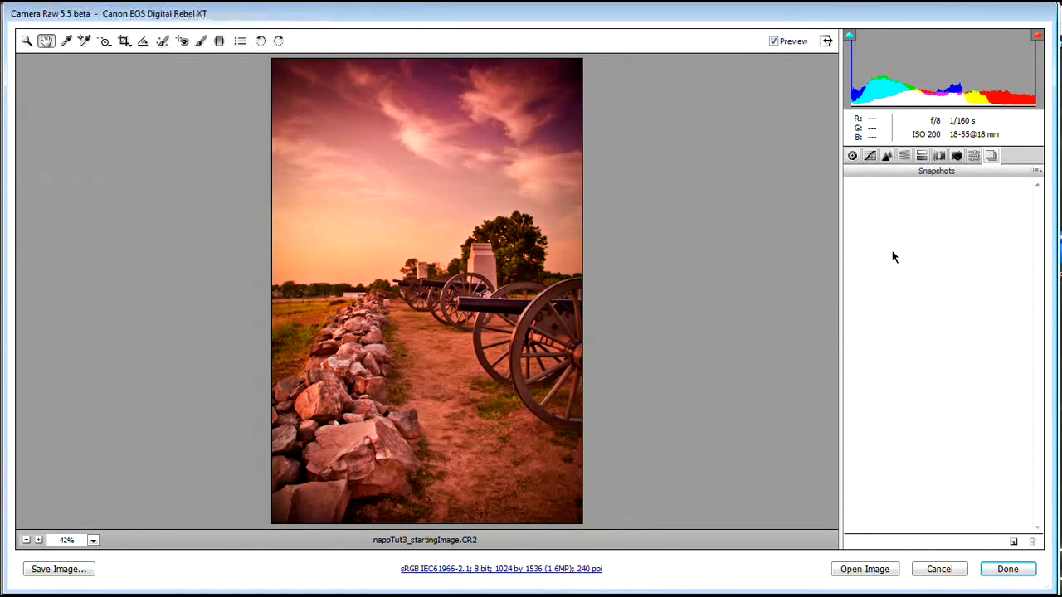
pyautogui.press('p')
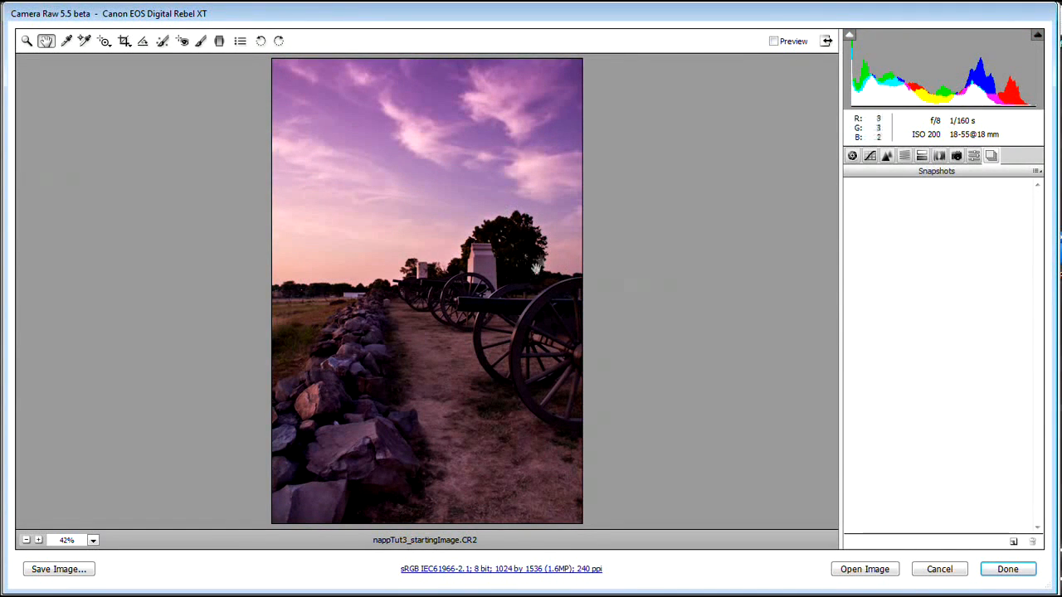
pyautogui.press('p')
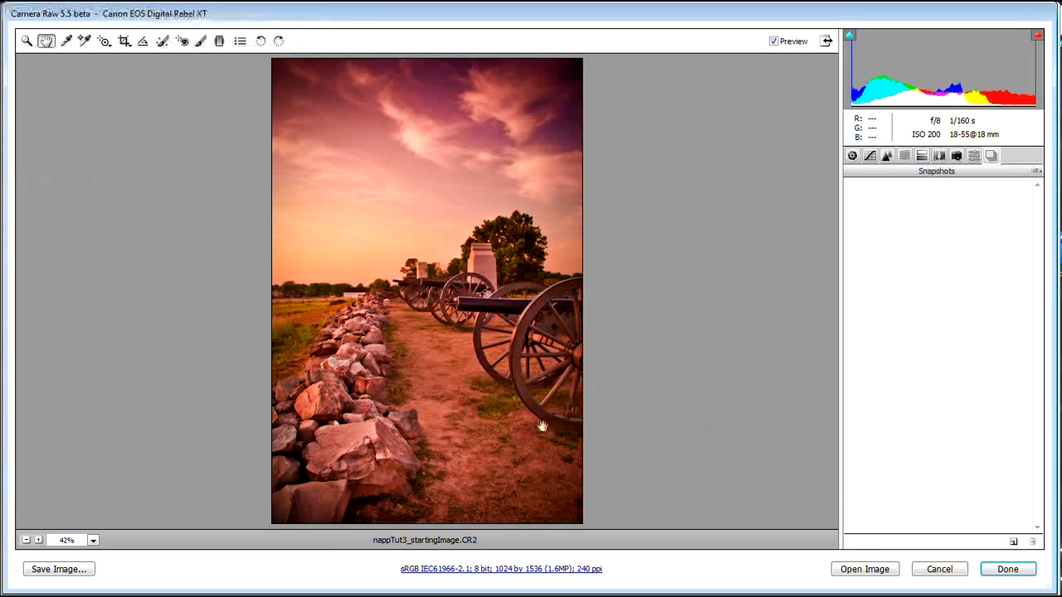
# Step: Save the raw adjustments to nappTut3_startingImage.CR2 and compare its thumbnail with nappTut3.CR2 in Bridge
pyautogui.click(1007, 569)
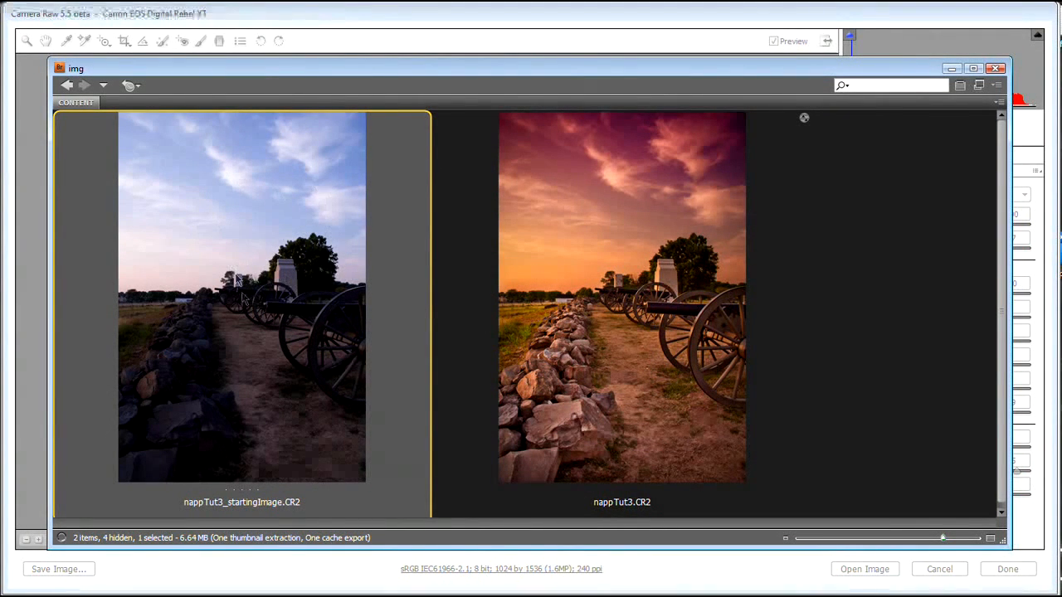
pyautogui.click(628, 263)
pyautogui.click(283, 288)
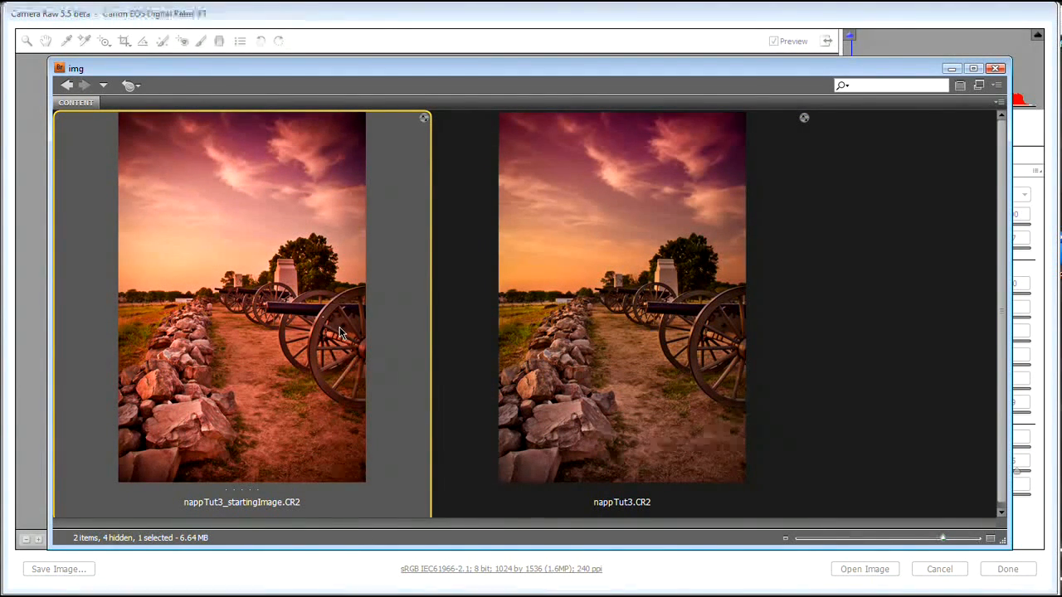